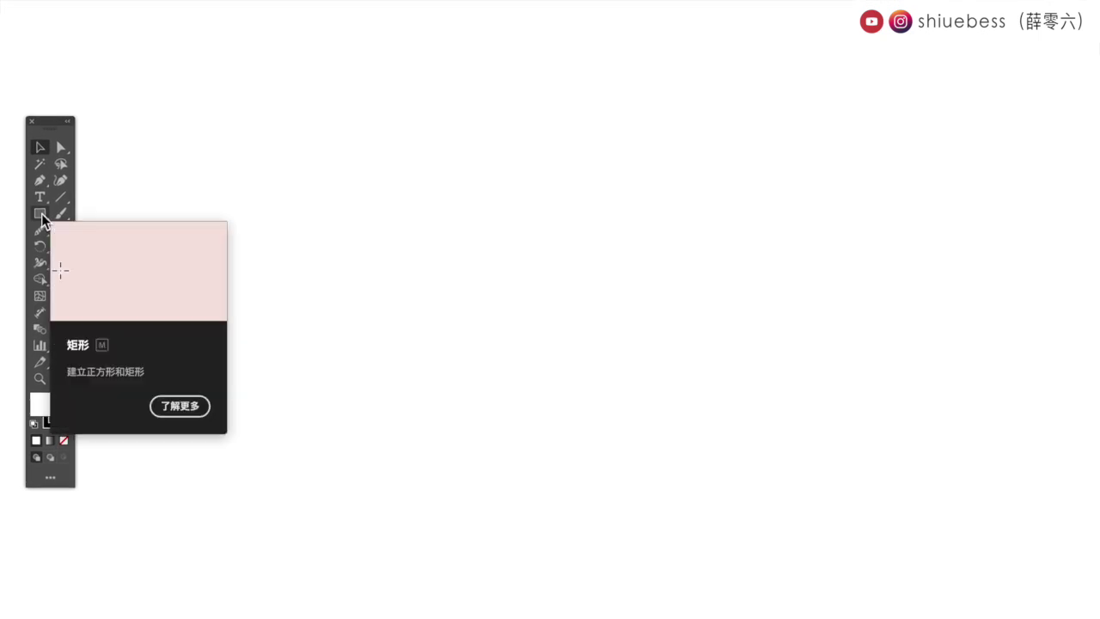
Draw a rounded square on the left of the artboard.
{"action": "left_click", "coordinate": [41, 214]}
{"action": "right_click", "coordinate": [41, 215]}
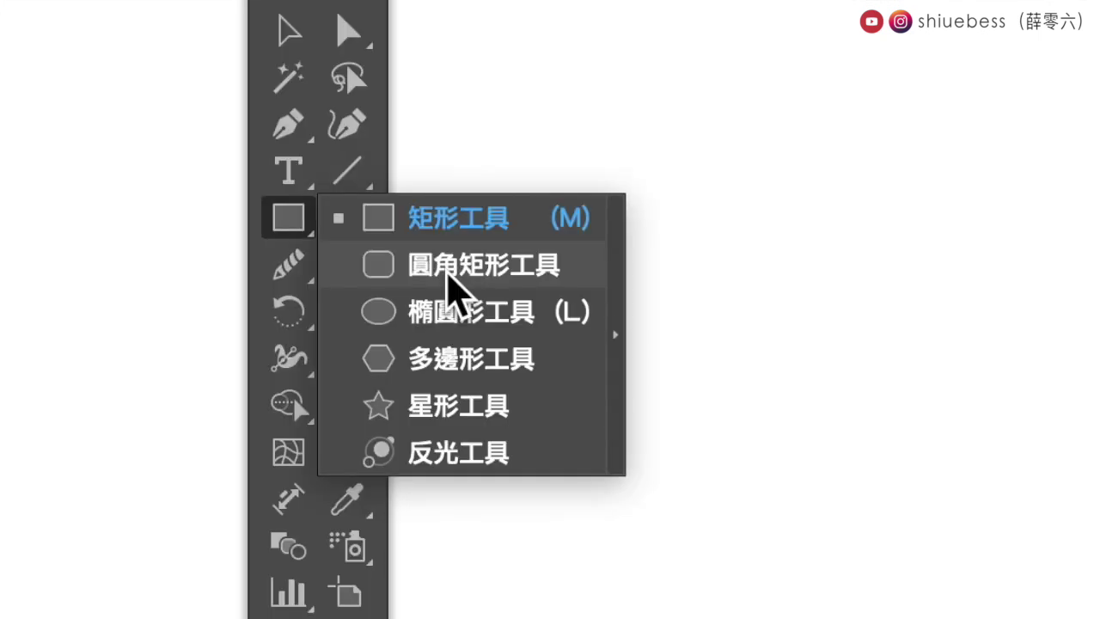
{"action": "left_click", "coordinate": [449, 275]}
{"action": "left_click_drag", "start_coordinate": [126, 178], "coordinate": [419, 469]}
Draw a tall plain rectangle, then a hexagon, to the right of the square.
{"action": "left_click", "coordinate": [41, 213]}
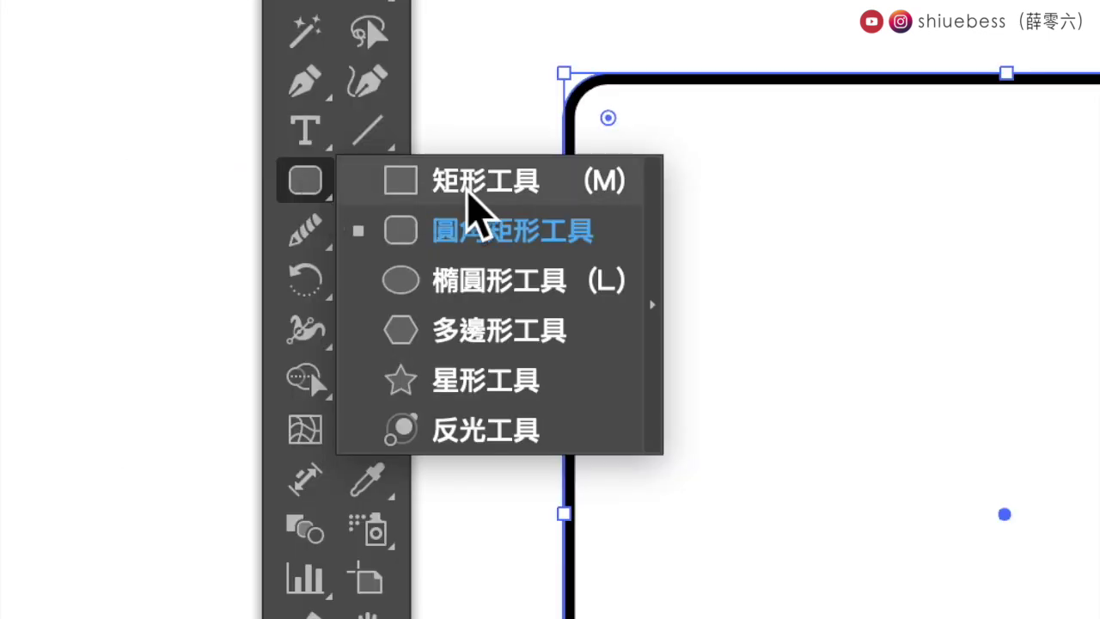
{"action": "left_click", "coordinate": [469, 190]}
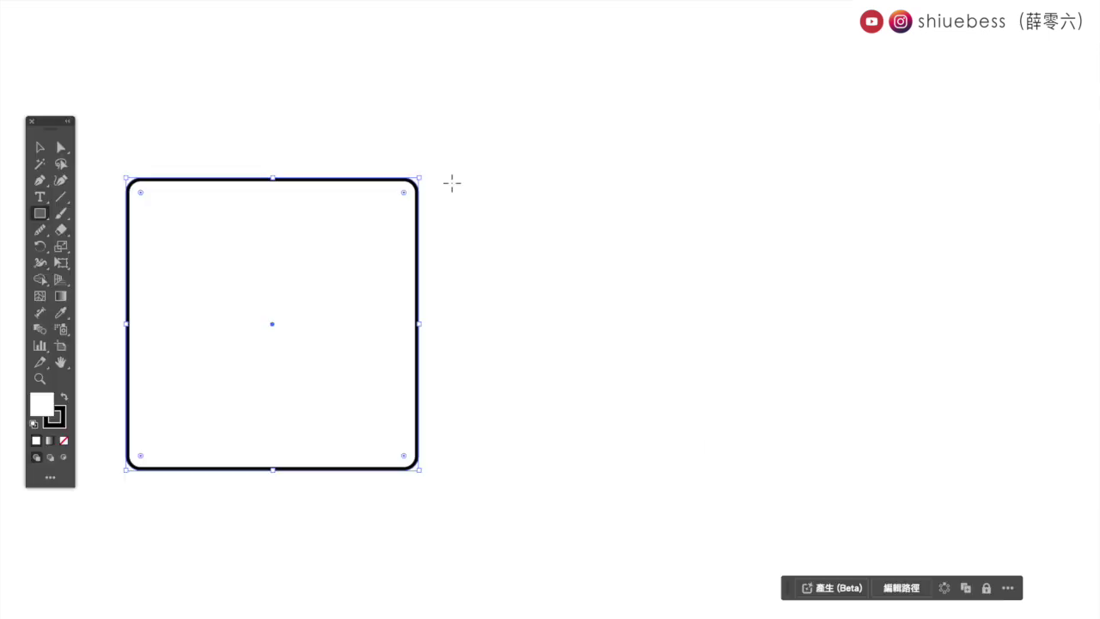
{"action": "mouse_move", "coordinate": [452, 181]}
{"action": "left_mouse_down"}
{"action": "mouse_move", "coordinate": [618, 473]}
{"action": "mouse_move", "coordinate": [632, 473]}
{"action": "left_mouse_up"}
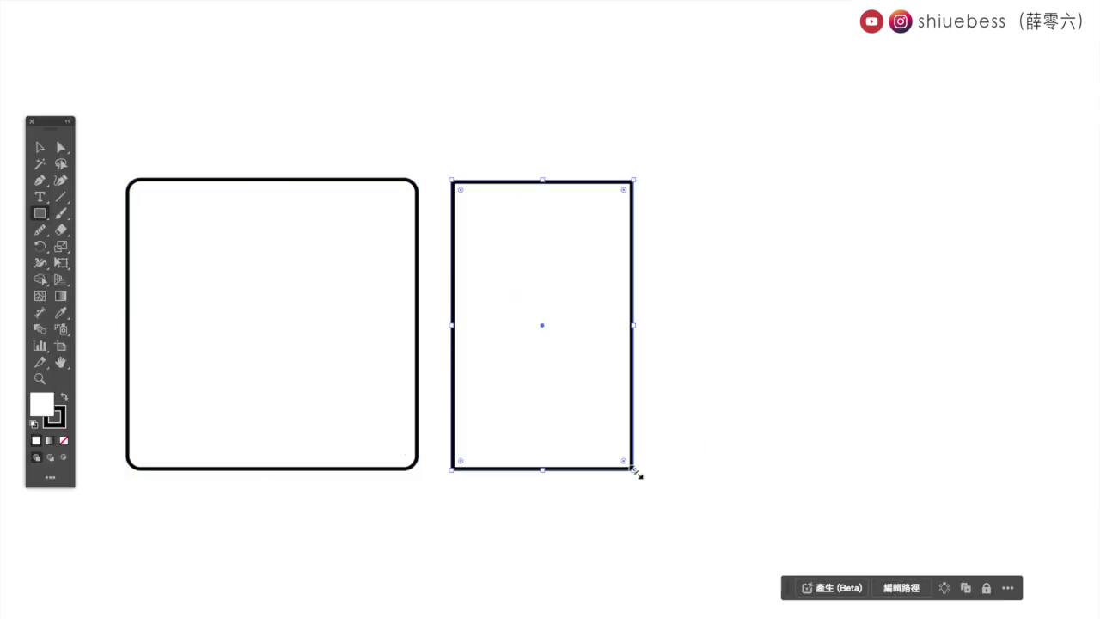
{"action": "left_click", "coordinate": [297, 208]}
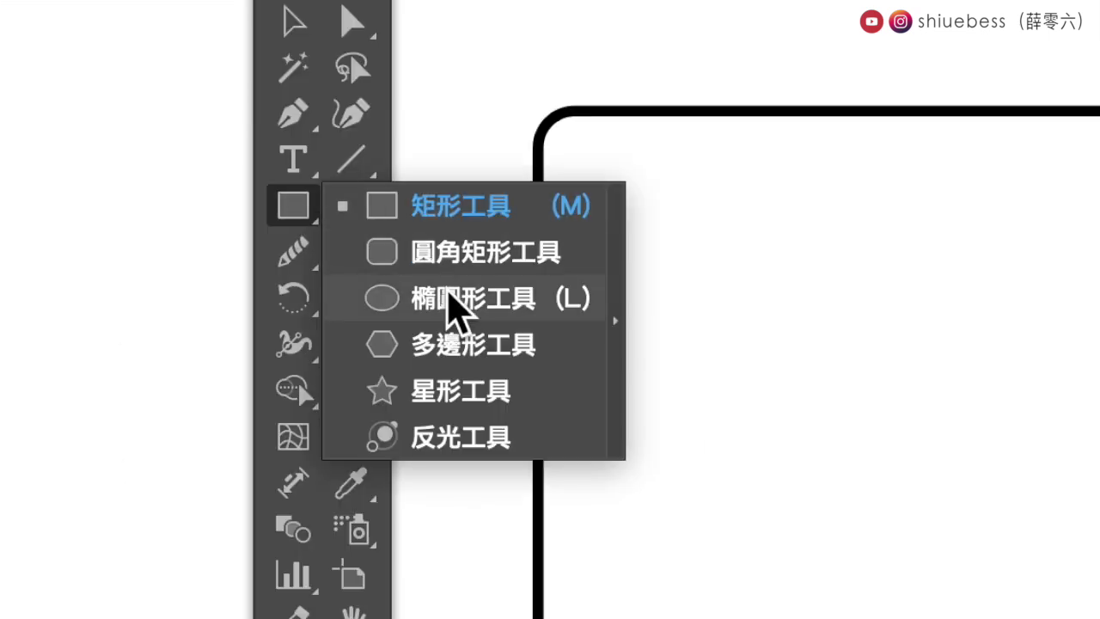
{"action": "left_click", "coordinate": [465, 359]}
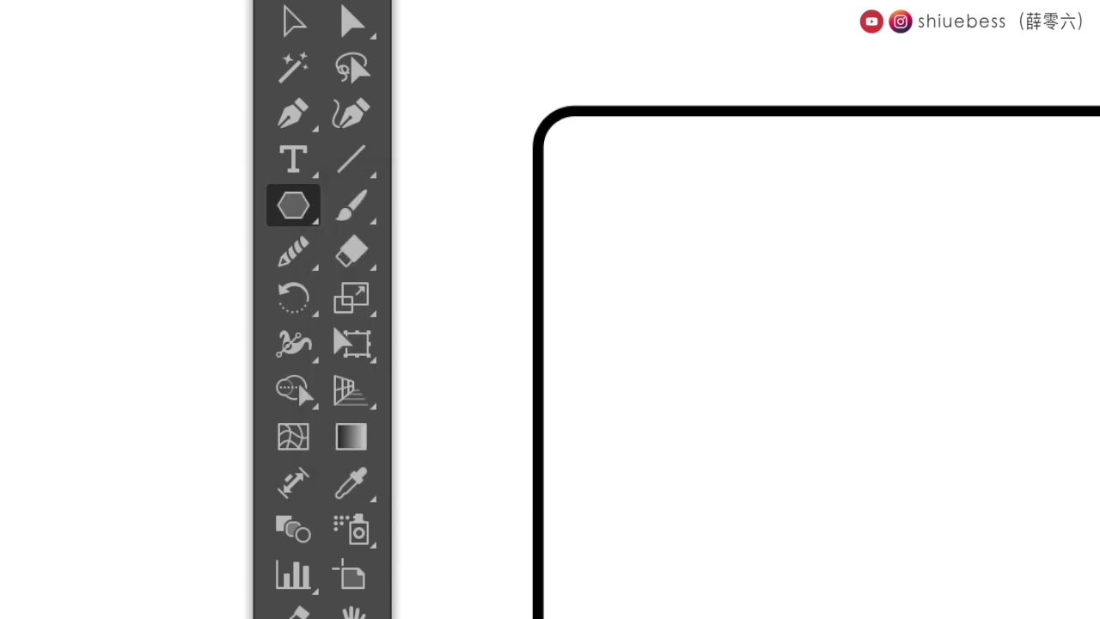
{"action": "left_click_drag", "start_coordinate": [805, 331], "coordinate": [902, 474]}
Nudge the hexagon and middle rectangle into position beside the square.
{"action": "left_click", "coordinate": [41, 148]}
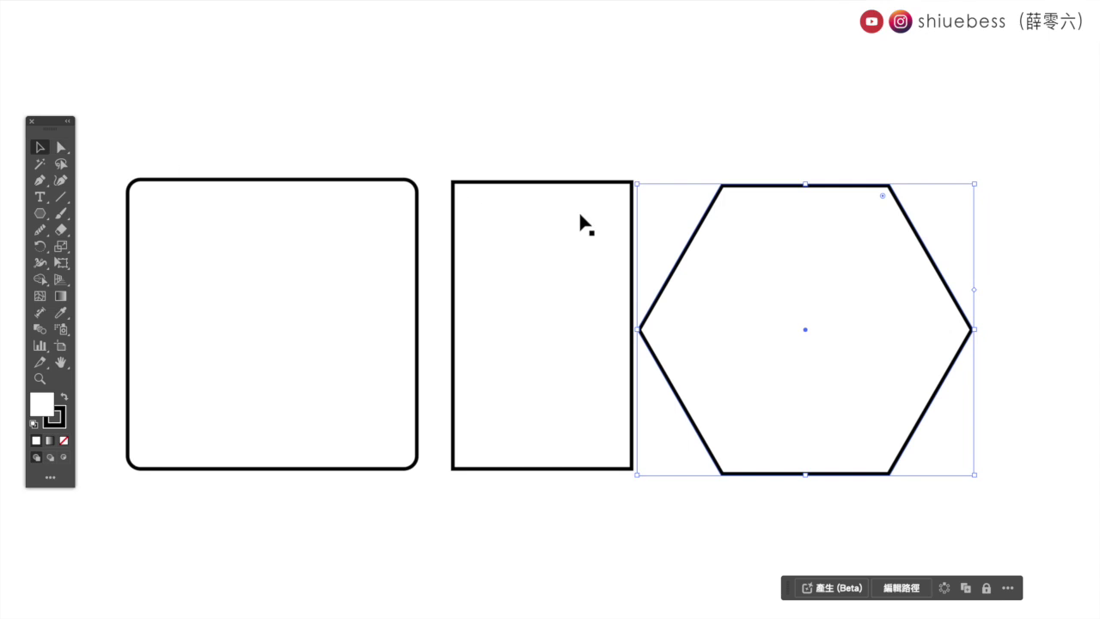
{"action": "left_click_drag", "start_coordinate": [791, 278], "coordinate": [812, 266]}
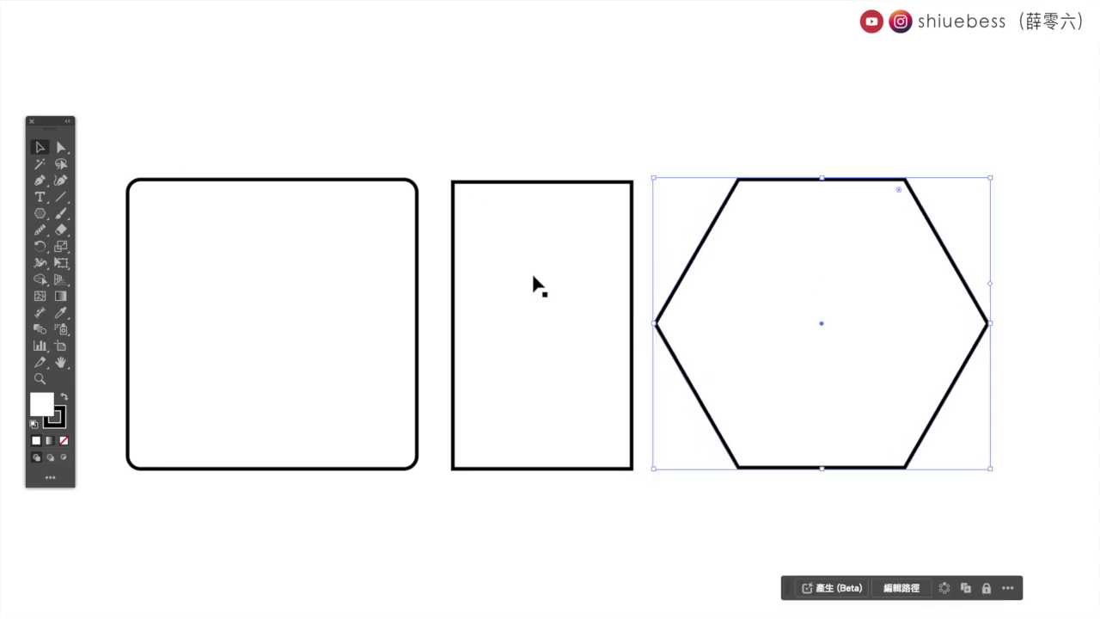
{"action": "left_click_drag", "start_coordinate": [532, 285], "coordinate": [533, 281]}
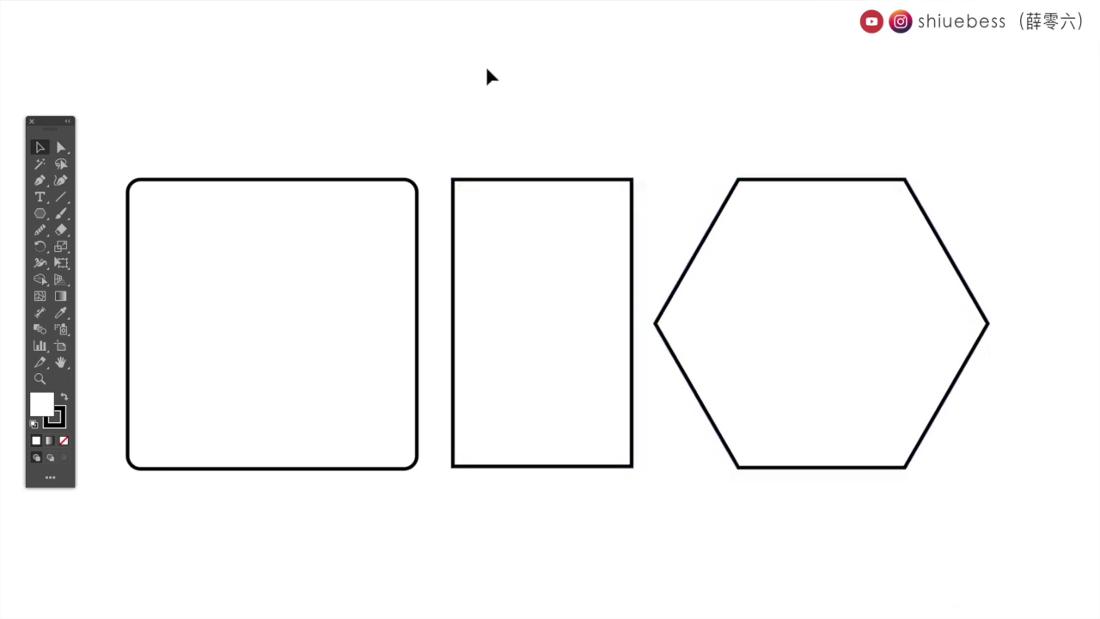
Marquee-select all three shapes and align them level in one row.
{"action": "left_click_drag", "start_coordinate": [239, 197], "coordinate": [1031, 425]}
{"action": "left_click", "coordinate": [639, 50]}
{"action": "left_click", "coordinate": [932, 224]}
Check each shape by selecting it in turn, ending with the middle rectangle selected.
{"action": "left_click", "coordinate": [335, 221]}
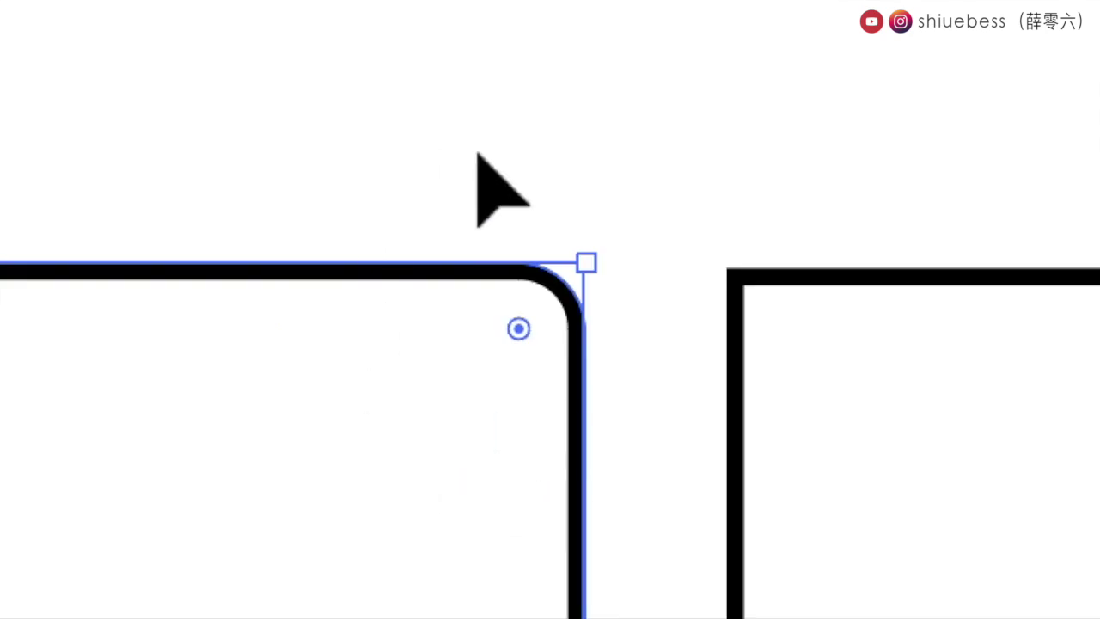
{"action": "left_click", "coordinate": [470, 153]}
{"action": "left_click", "coordinate": [539, 225]}
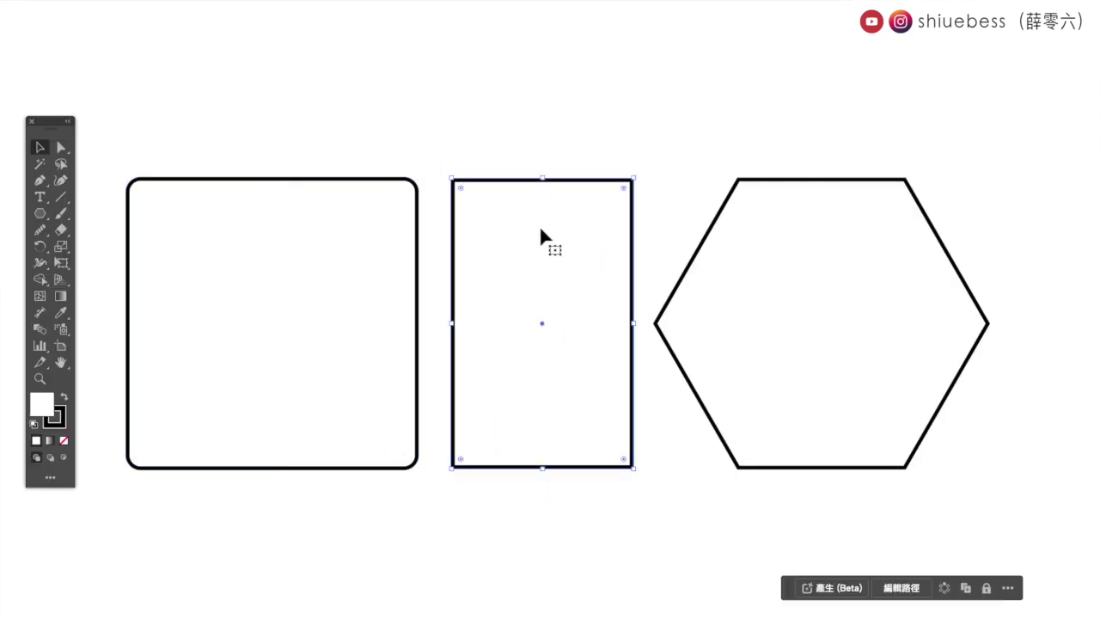
{"action": "left_click", "coordinate": [793, 245]}
{"action": "left_click", "coordinate": [605, 207]}
{"action": "left_click", "coordinate": [732, 134]}
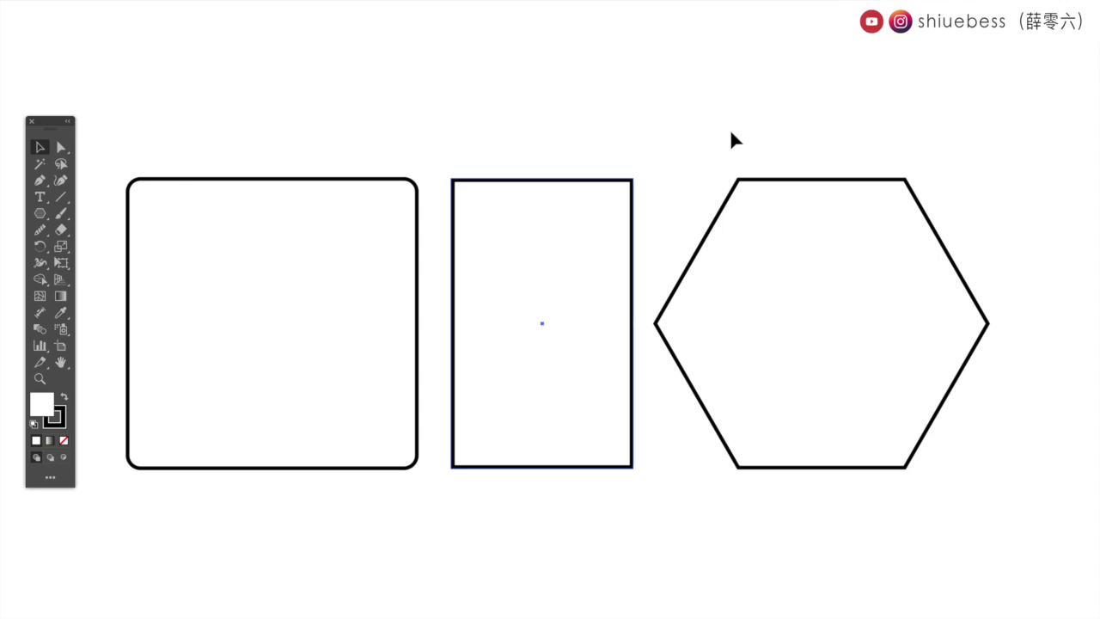
{"action": "left_click", "coordinate": [584, 218]}
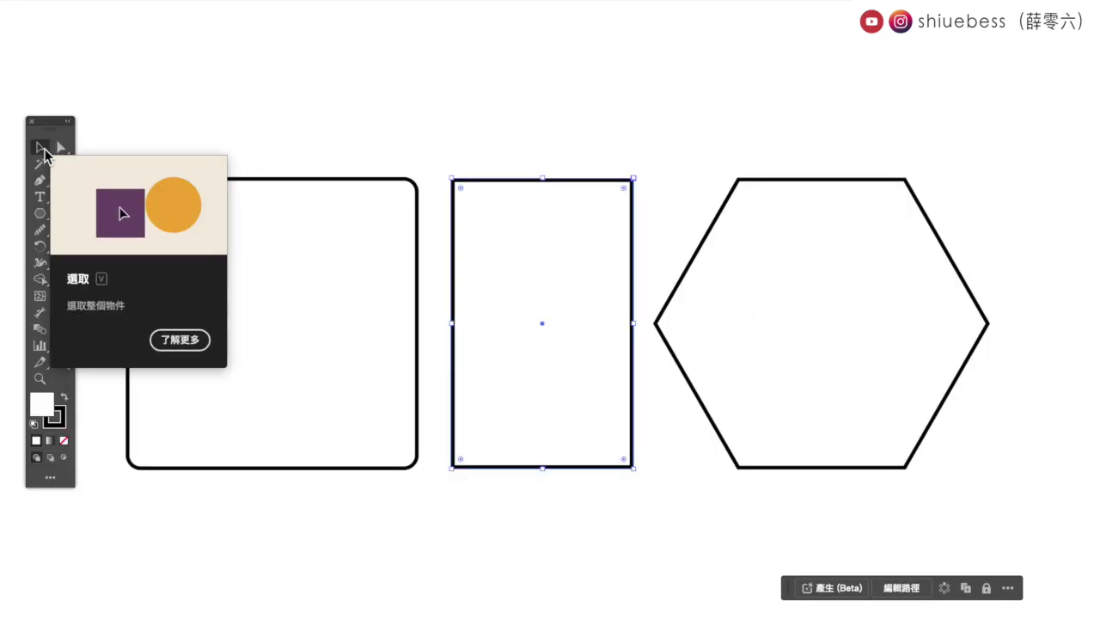
{"action": "left_click", "coordinate": [534, 243]}
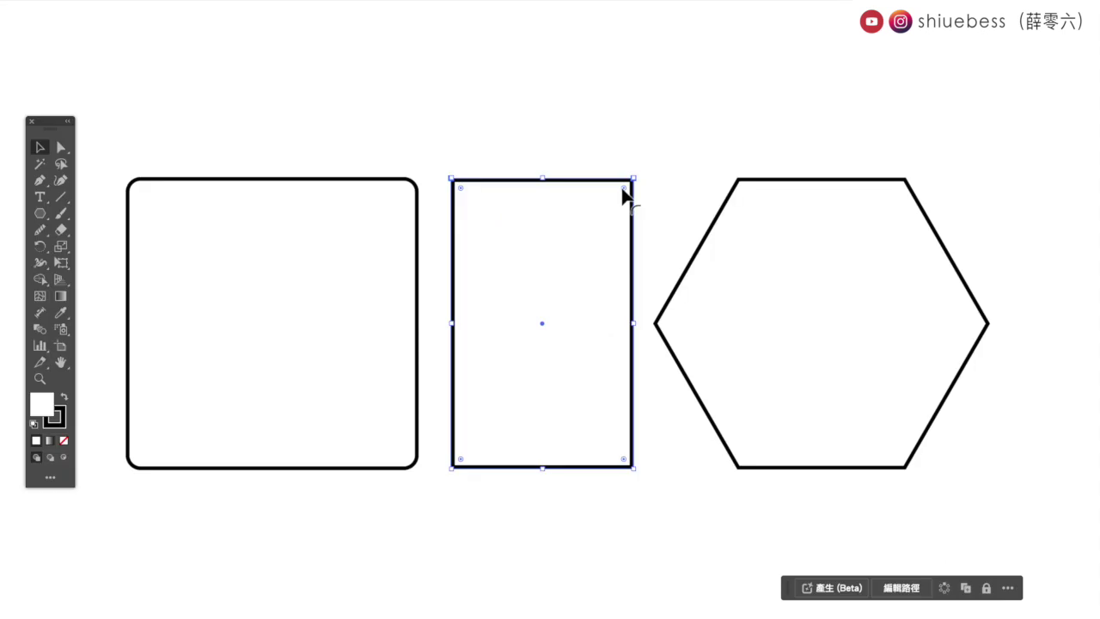
{"action": "left_click_drag", "start_coordinate": [623, 189], "coordinate": [617, 197]}
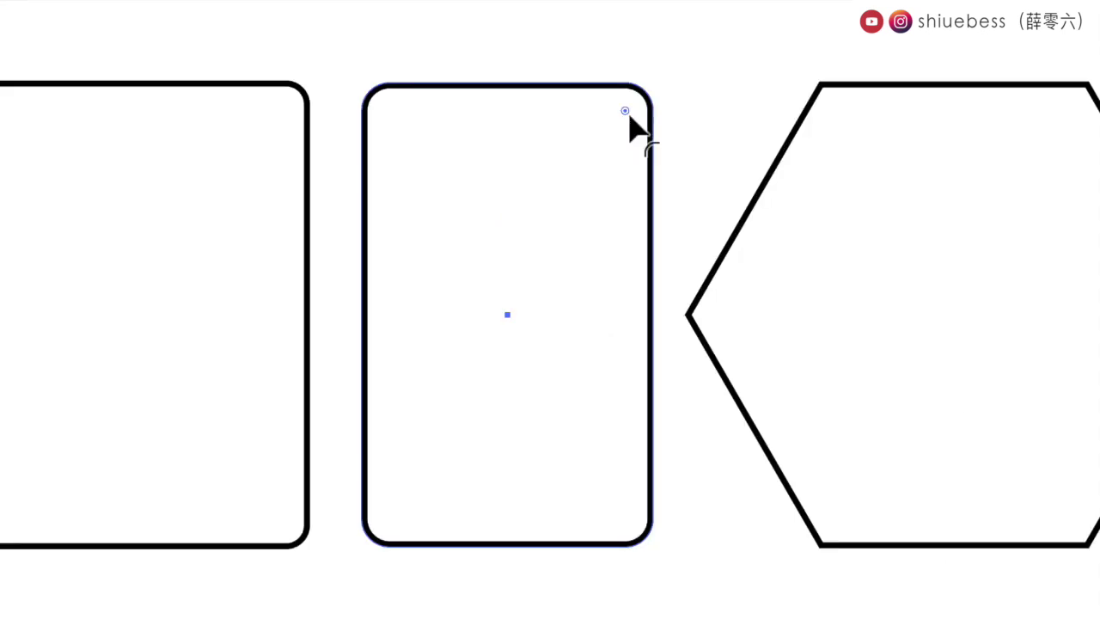
Drag the rectangle's corner widget from a full pill back to moderate rounded corners.
{"action": "left_click_drag", "start_coordinate": [630, 119], "coordinate": [553, 266]}
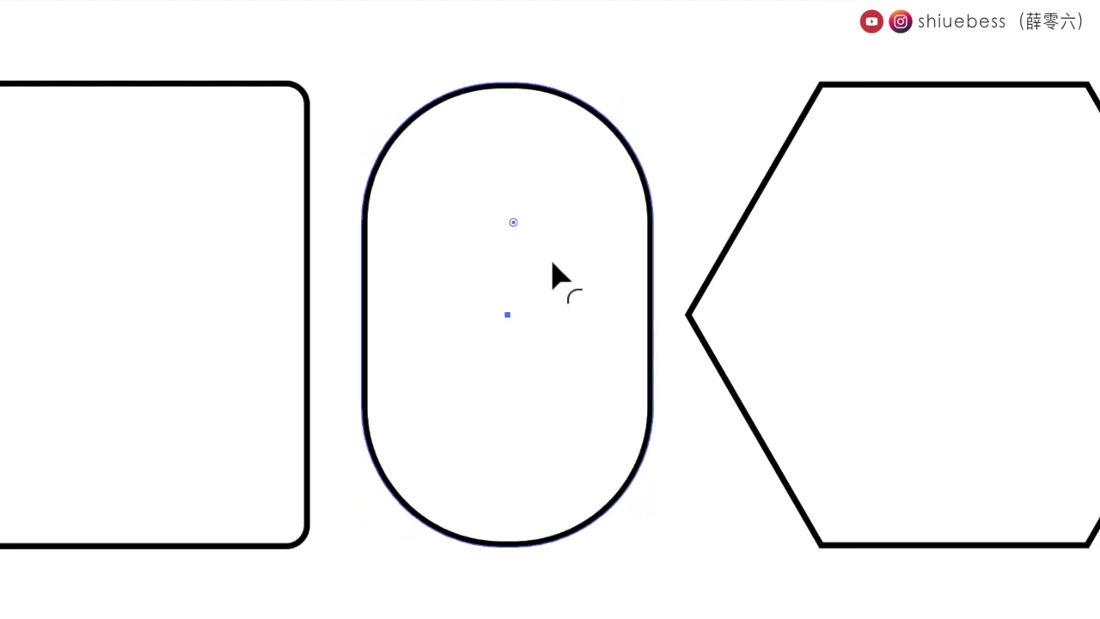
{"action": "left_click_drag", "start_coordinate": [553, 267], "coordinate": [593, 184]}
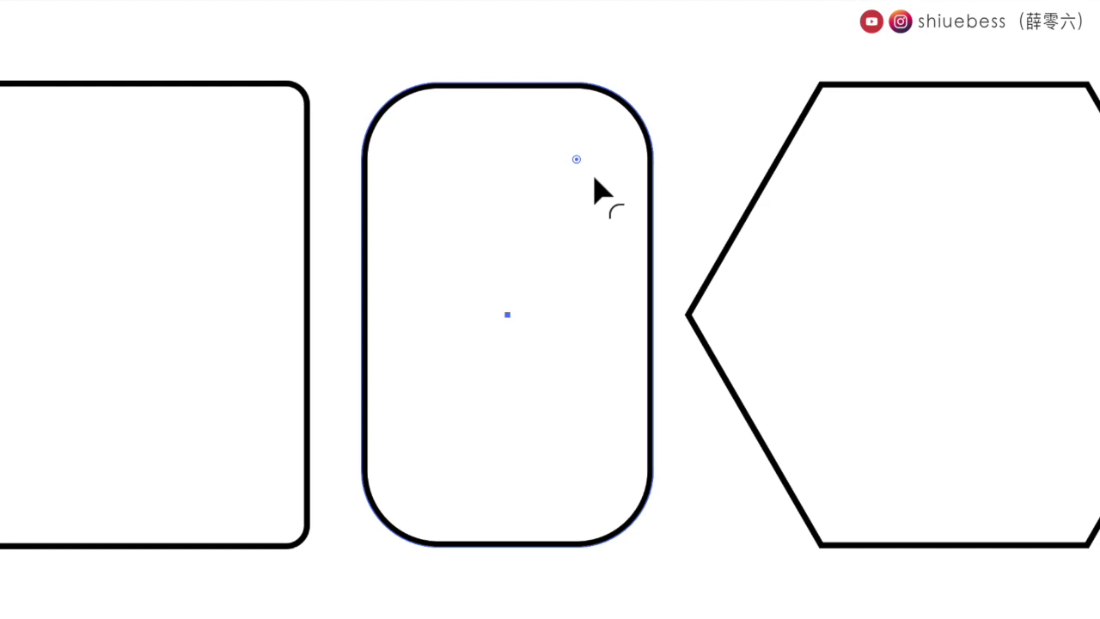
{"action": "mouse_move", "coordinate": [594, 183]}
{"action": "left_mouse_down"}
{"action": "mouse_move", "coordinate": [532, 263]}
{"action": "mouse_move", "coordinate": [604, 173]}
{"action": "mouse_move", "coordinate": [559, 220]}
{"action": "mouse_move", "coordinate": [596, 177]}
{"action": "mouse_move", "coordinate": [549, 258]}
{"action": "mouse_move", "coordinate": [607, 170]}
{"action": "mouse_move", "coordinate": [555, 251]}
{"action": "mouse_move", "coordinate": [601, 198]}
{"action": "left_mouse_up"}
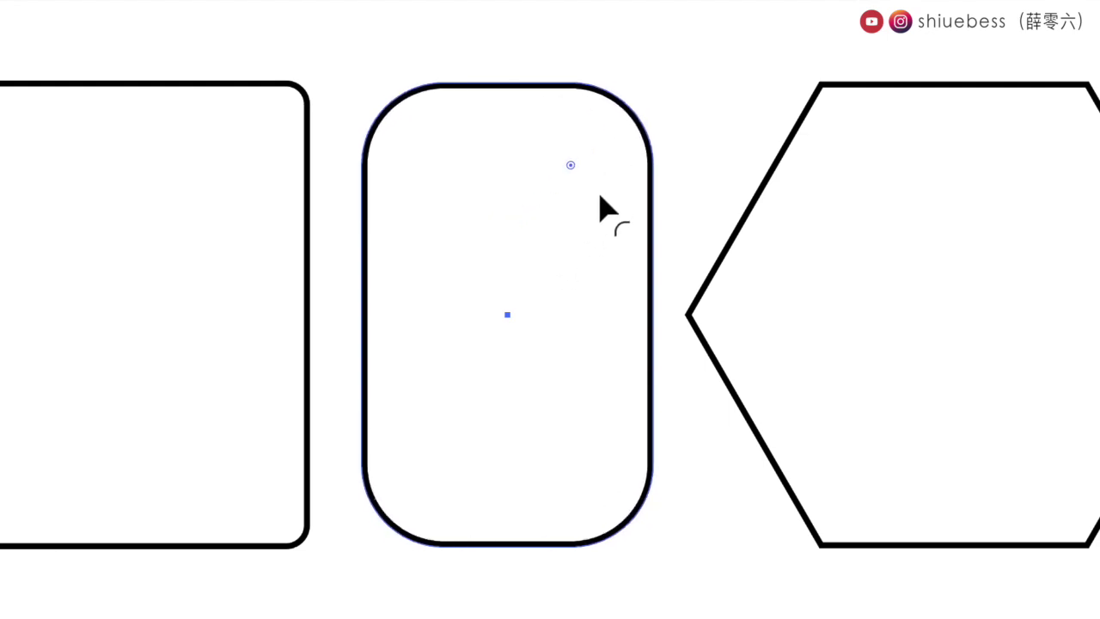
{"action": "left_click_drag", "start_coordinate": [602, 209], "coordinate": [602, 207]}
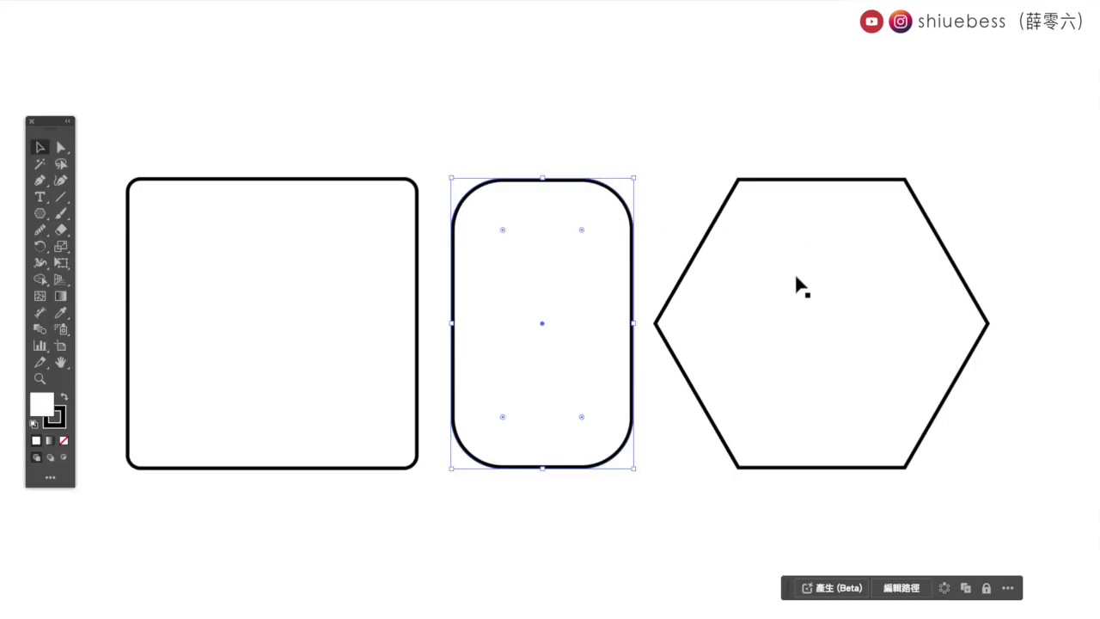
{"action": "key", "text": "ctrl+shift+a"}
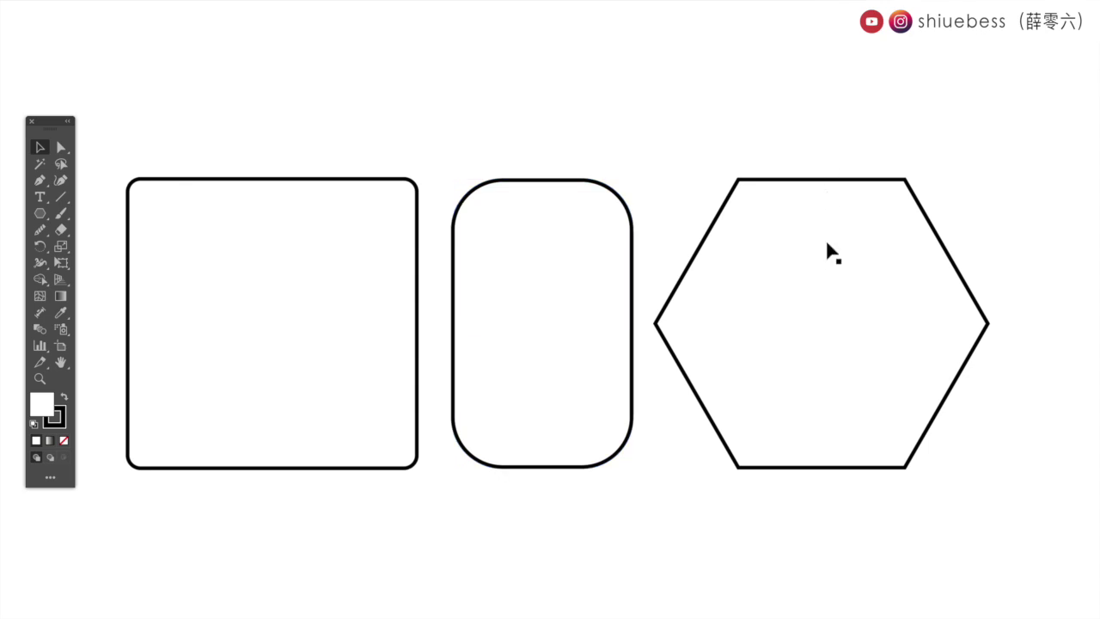
{"action": "left_click", "coordinate": [829, 263]}
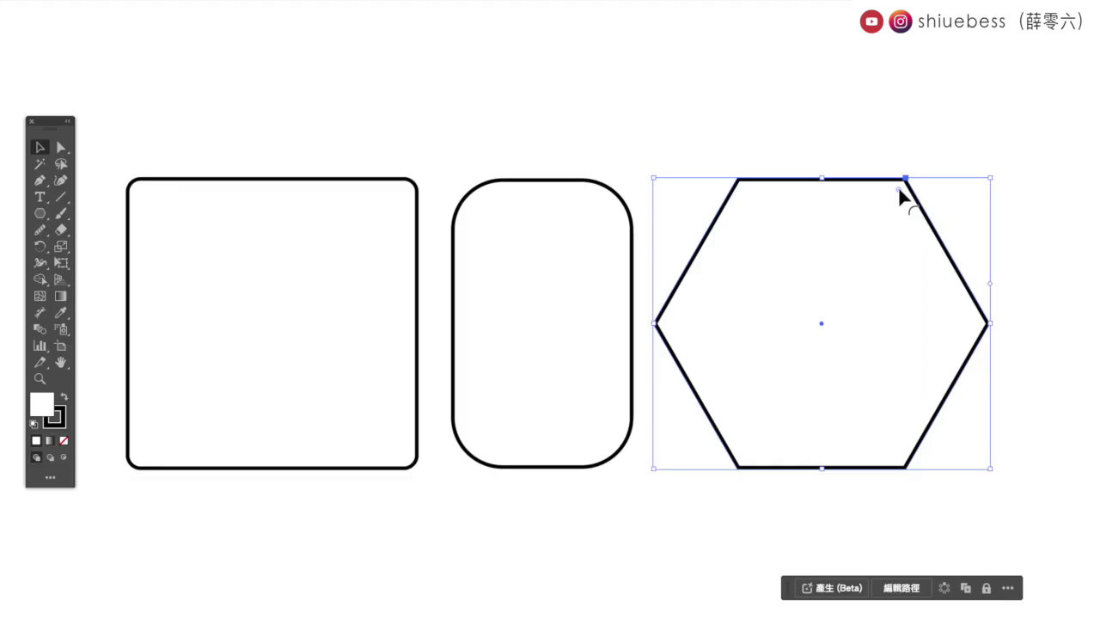
Drag the hexagon's live corner widget inward to soften all six vertices.
{"action": "mouse_move", "coordinate": [898, 186]}
{"action": "left_mouse_down"}
{"action": "mouse_move", "coordinate": [841, 275]}
{"action": "mouse_move", "coordinate": [887, 224]}
{"action": "mouse_move", "coordinate": [857, 271]}
{"action": "mouse_move", "coordinate": [888, 247]}
{"action": "left_mouse_up"}
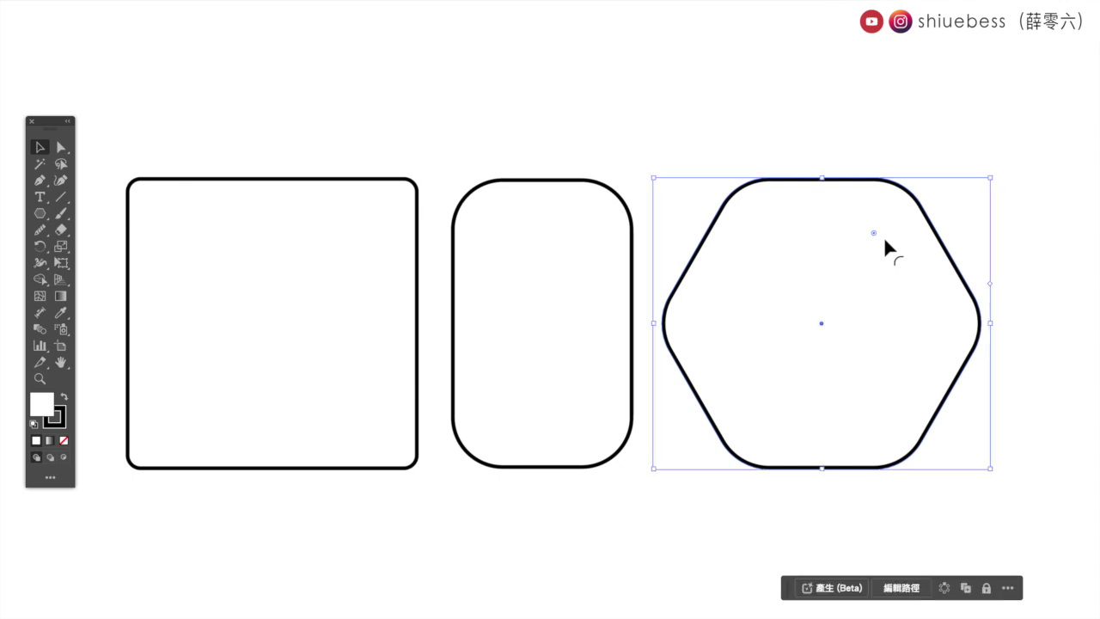
{"action": "left_click", "coordinate": [223, 136]}
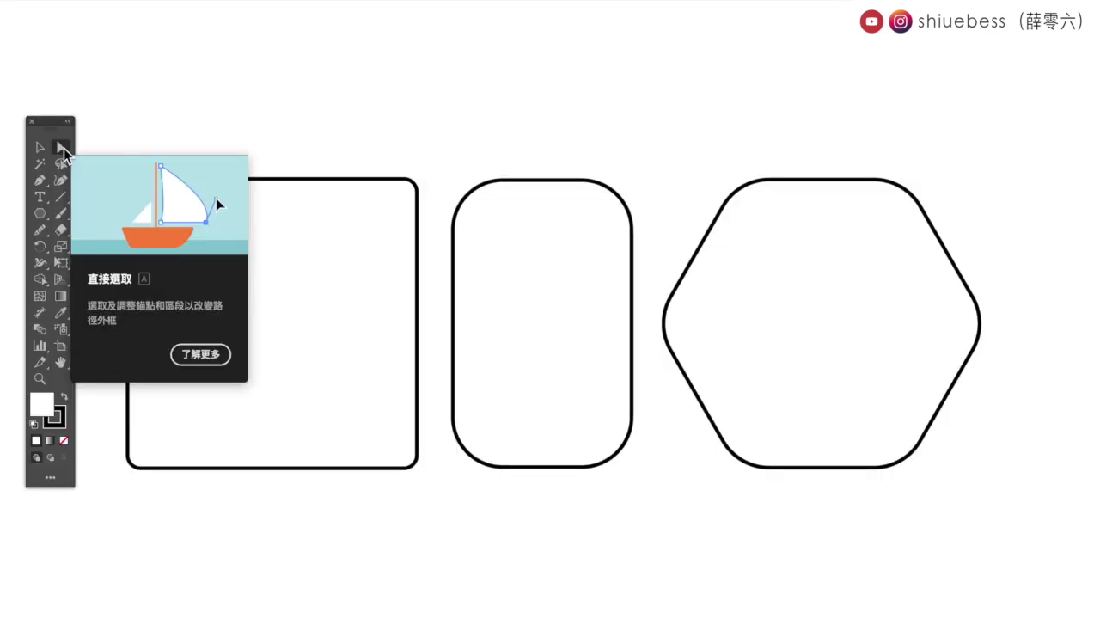
Use Direct Selection on the left rounded square to expose its anchor points.
{"action": "left_click", "coordinate": [62, 148]}
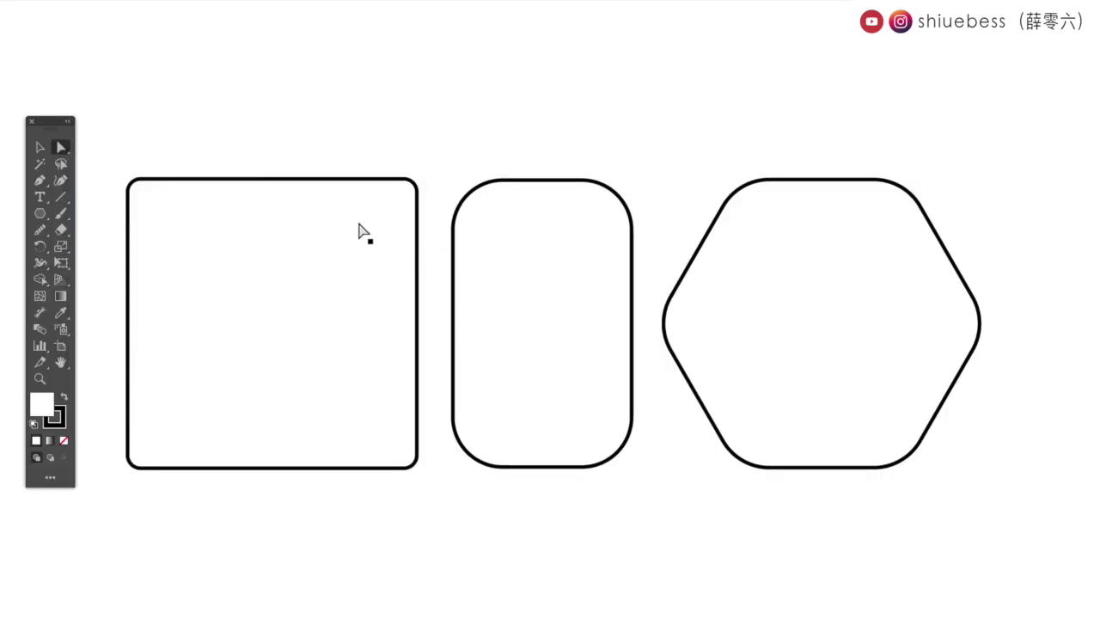
{"action": "left_click", "coordinate": [315, 259]}
{"action": "key", "text": "m"}
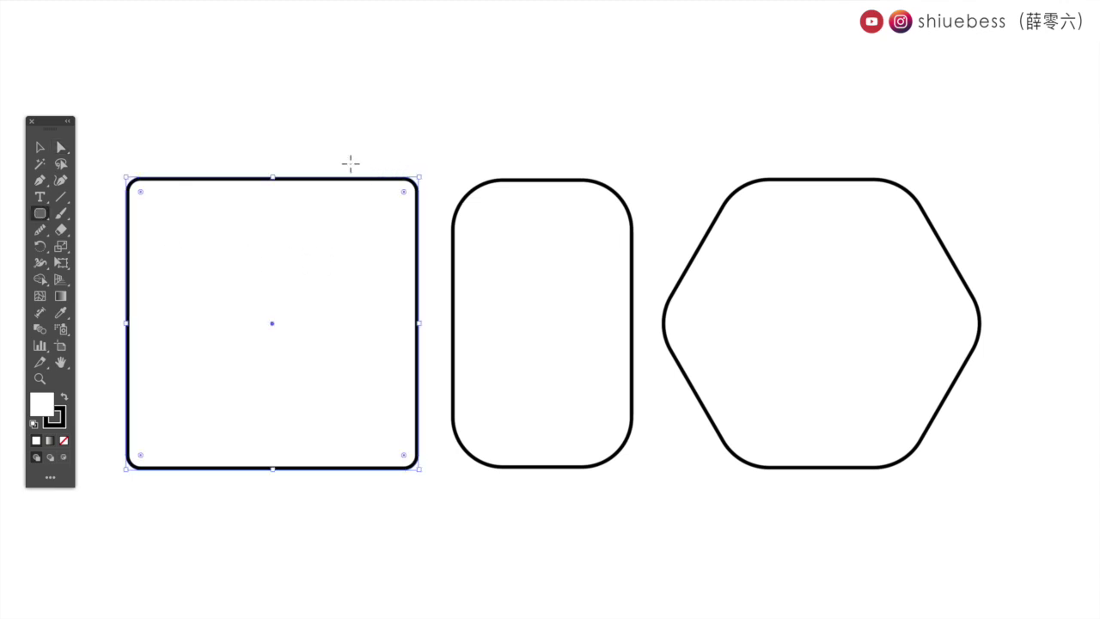
{"action": "left_click", "coordinate": [60, 149]}
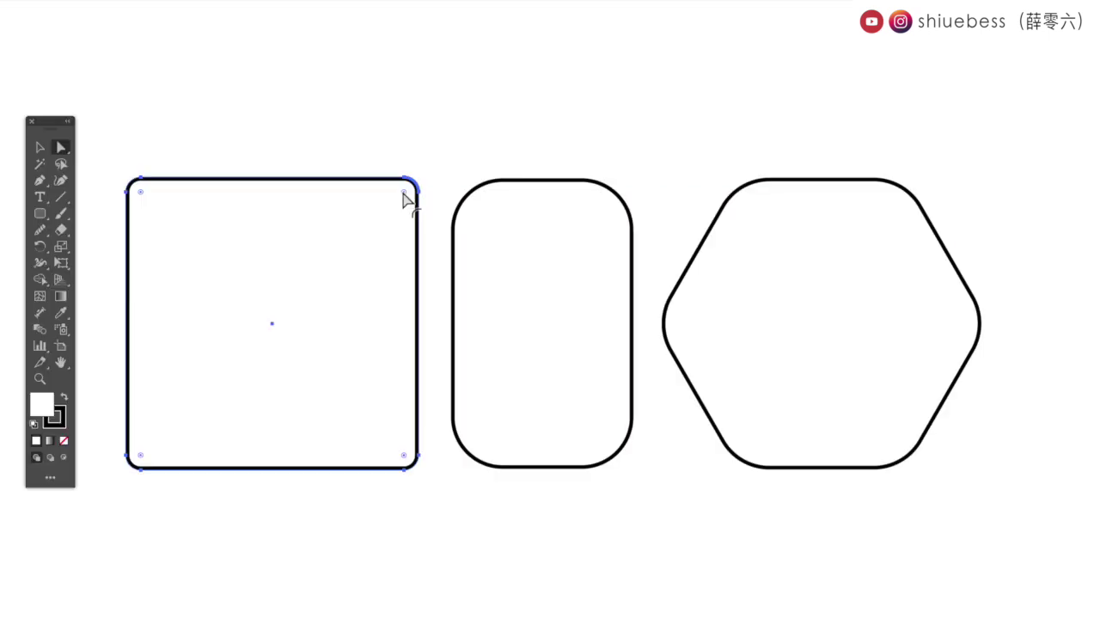
Adjust the left square's top-right corner widget until that corner turns sharp.
{"action": "mouse_move", "coordinate": [403, 193]}
{"action": "left_mouse_down"}
{"action": "mouse_move", "coordinate": [347, 269]}
{"action": "mouse_move", "coordinate": [388, 231]}
{"action": "mouse_move", "coordinate": [354, 275]}
{"action": "mouse_move", "coordinate": [381, 254]}
{"action": "left_mouse_up"}
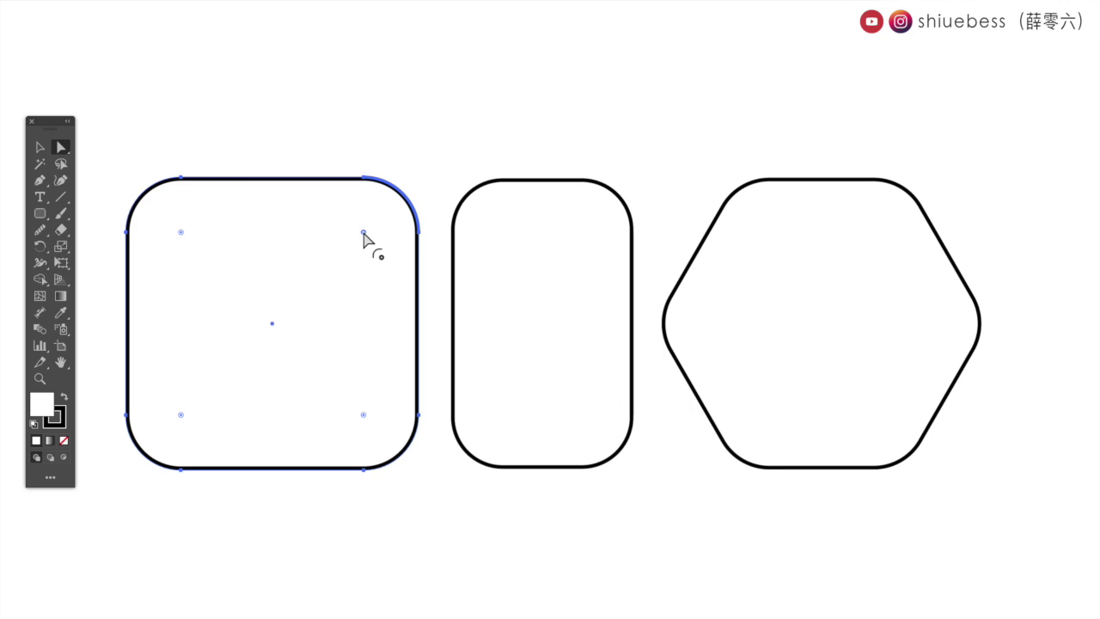
{"action": "mouse_move", "coordinate": [363, 234]}
{"action": "left_mouse_down"}
{"action": "mouse_move", "coordinate": [288, 324]}
{"action": "mouse_move", "coordinate": [368, 259]}
{"action": "mouse_move", "coordinate": [230, 356]}
{"action": "left_mouse_up"}
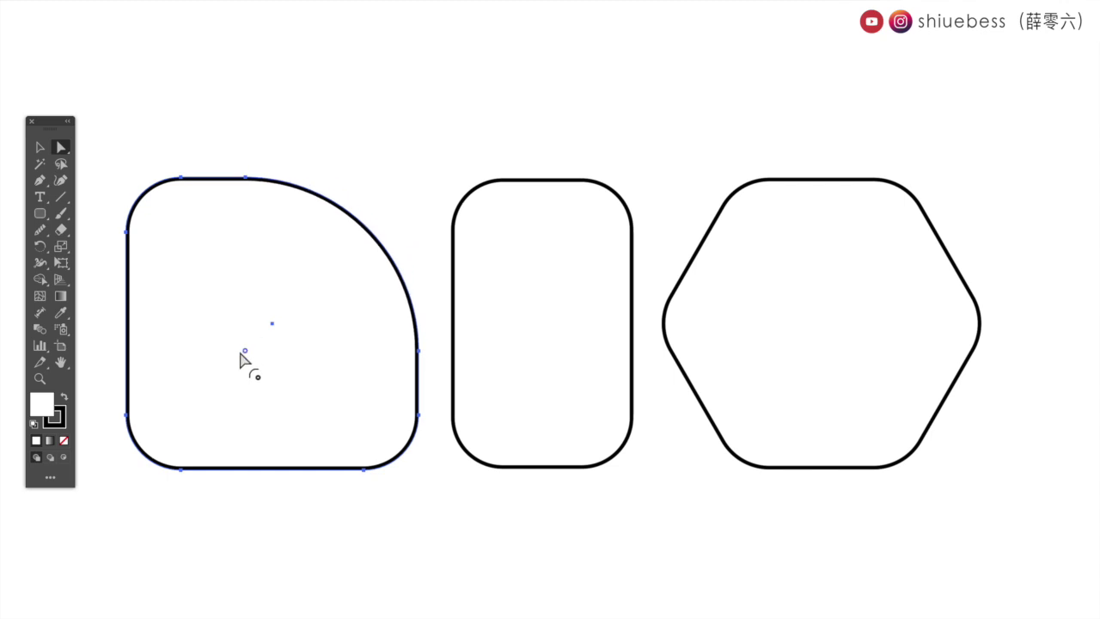
{"action": "left_click_drag", "start_coordinate": [230, 356], "coordinate": [176, 378]}
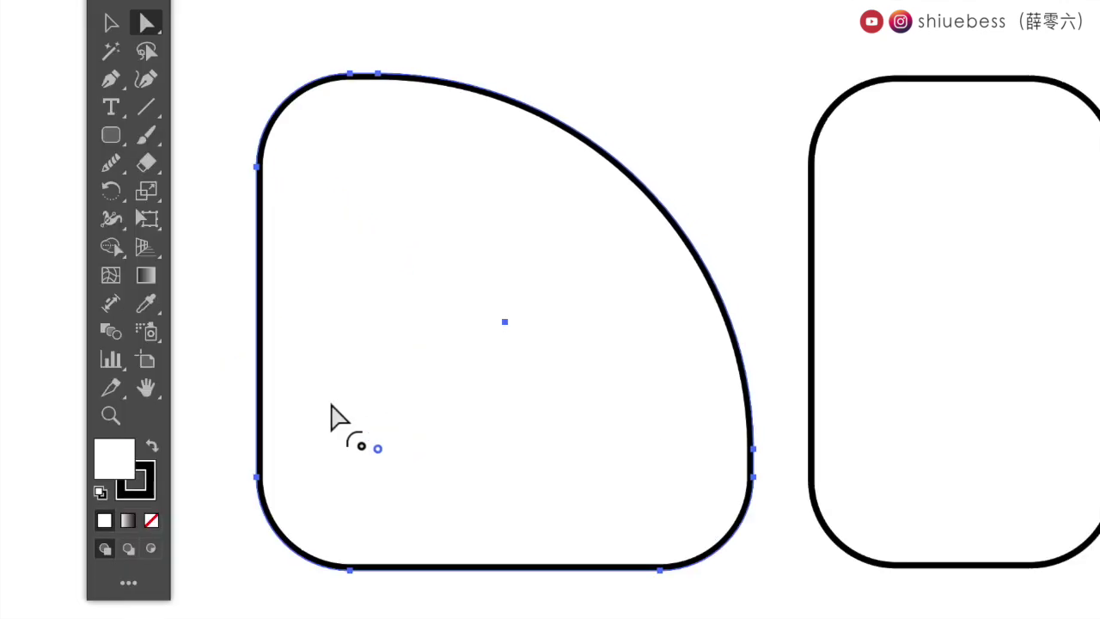
{"action": "mouse_move", "coordinate": [333, 402]}
{"action": "left_mouse_down"}
{"action": "mouse_move", "coordinate": [775, 144]}
{"action": "mouse_move", "coordinate": [844, 91]}
{"action": "mouse_move", "coordinate": [562, 393]}
{"action": "mouse_move", "coordinate": [449, 479]}
{"action": "mouse_move", "coordinate": [956, 48]}
{"action": "left_mouse_up"}
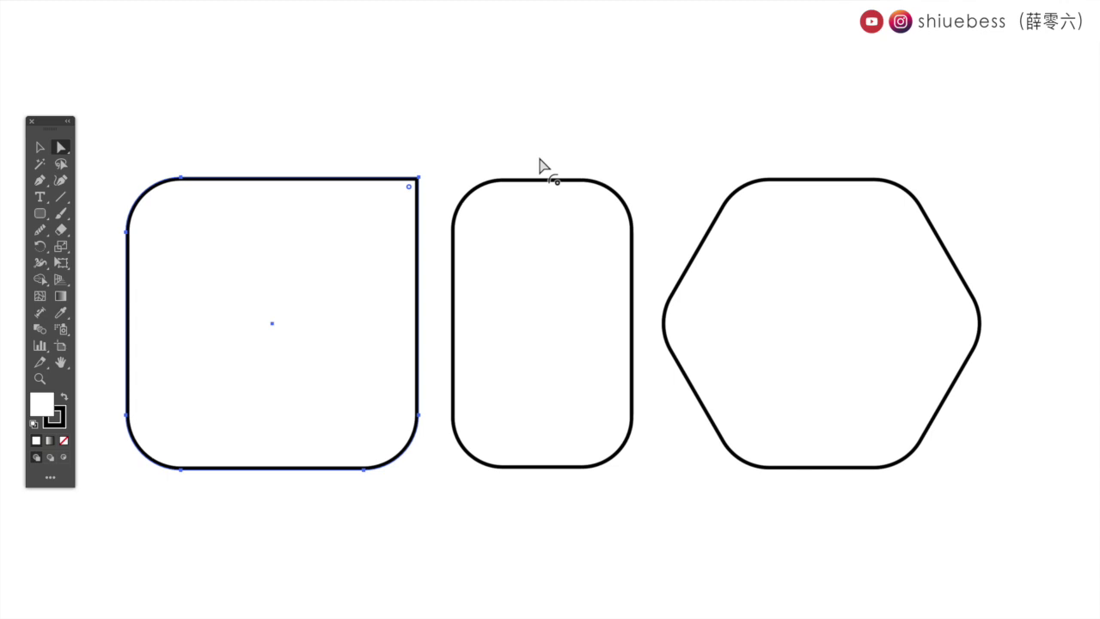
{"action": "left_click", "coordinate": [437, 192]}
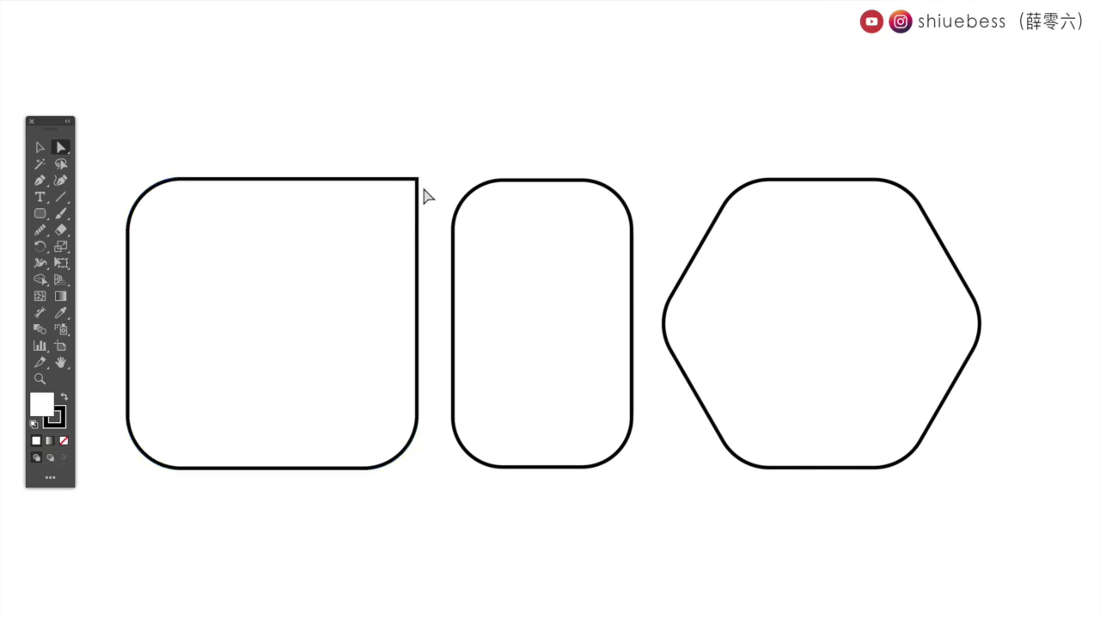
{"action": "left_click", "coordinate": [543, 319]}
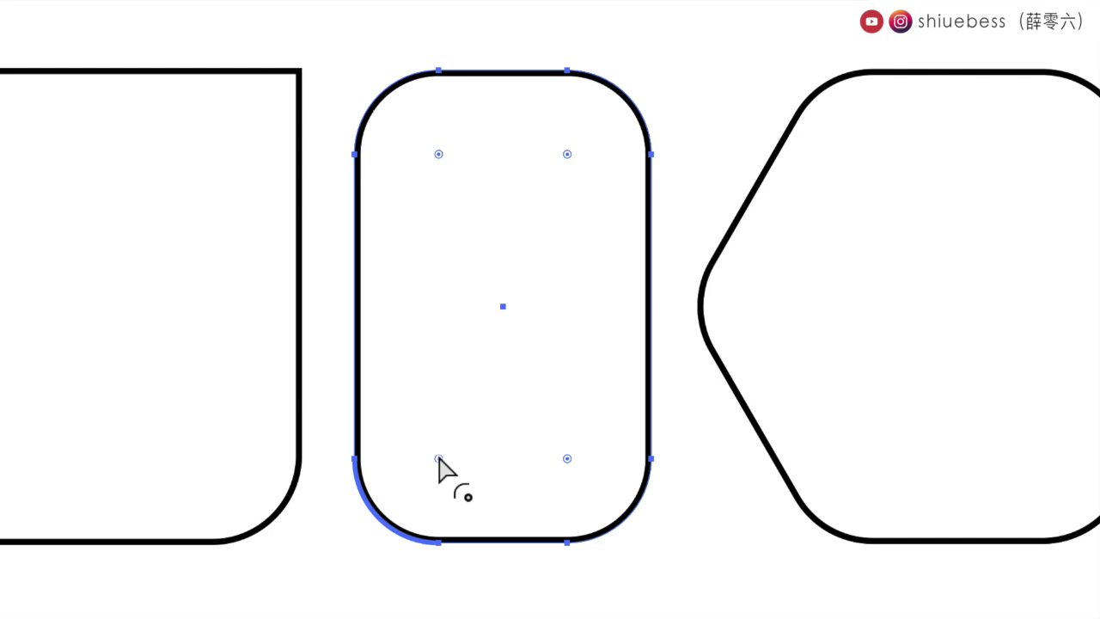
Drag the middle rectangle's bottom-left corner widget outward to remove its rounding.
{"action": "mouse_move", "coordinate": [438, 459]}
{"action": "left_mouse_down"}
{"action": "mouse_move", "coordinate": [414, 484]}
{"action": "mouse_move", "coordinate": [484, 464]}
{"action": "mouse_move", "coordinate": [396, 555]}
{"action": "left_mouse_up"}
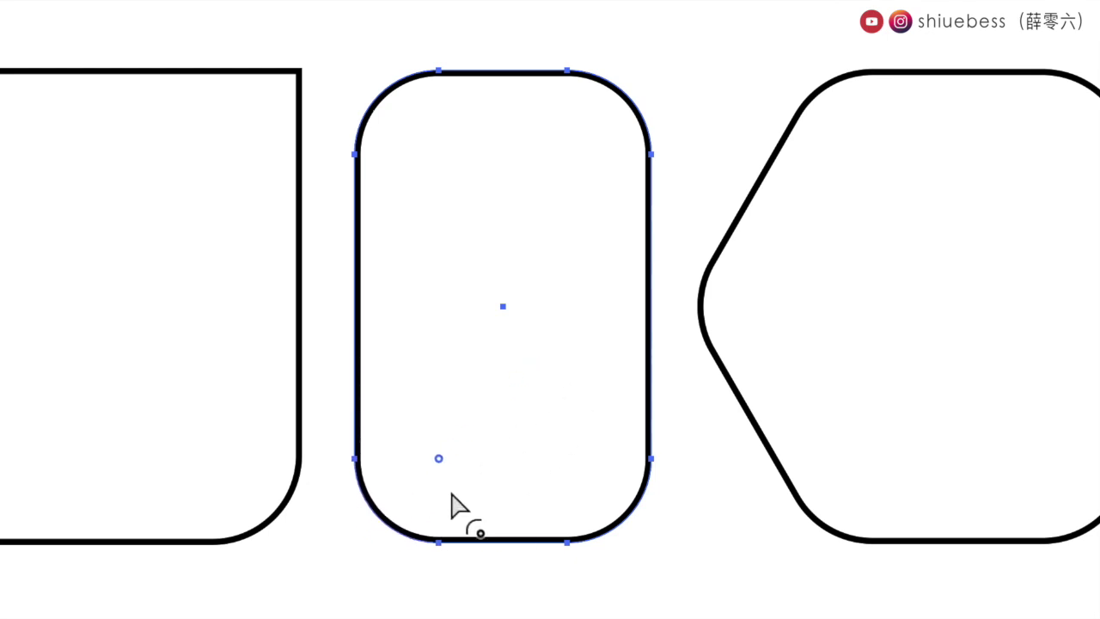
{"action": "mouse_move", "coordinate": [396, 554]}
{"action": "left_mouse_down"}
{"action": "mouse_move", "coordinate": [687, 318]}
{"action": "mouse_move", "coordinate": [378, 578]}
{"action": "mouse_move", "coordinate": [360, 567]}
{"action": "left_mouse_up"}
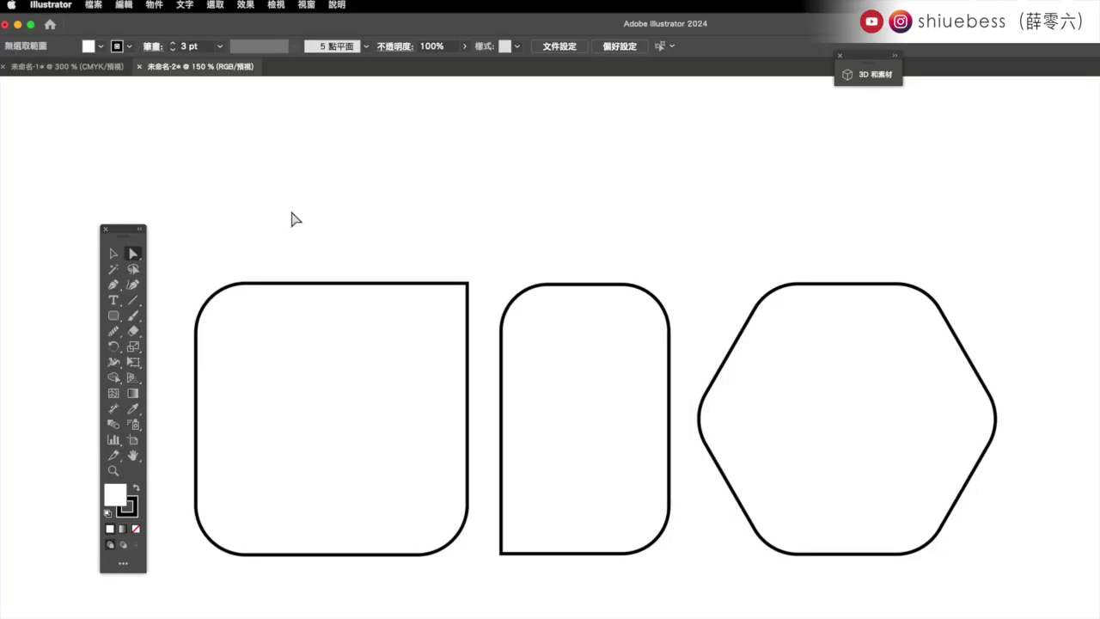
{"action": "left_click", "coordinate": [595, 353]}
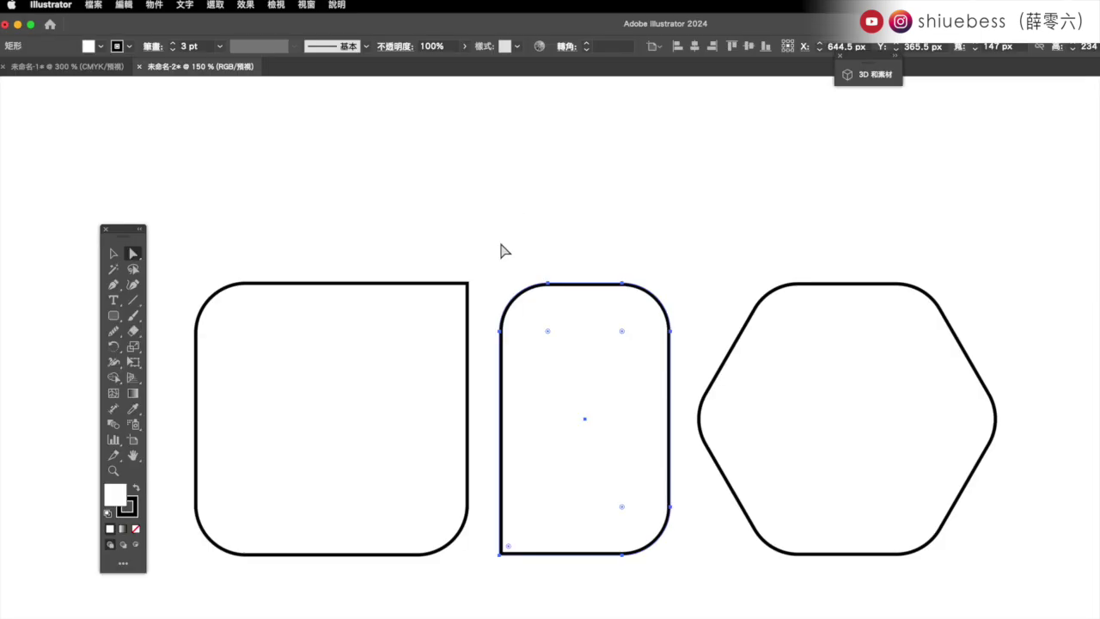
Reselect the middle rectangle and switch to Direct Selection to expose its corner points.
{"action": "left_click", "coordinate": [504, 250]}
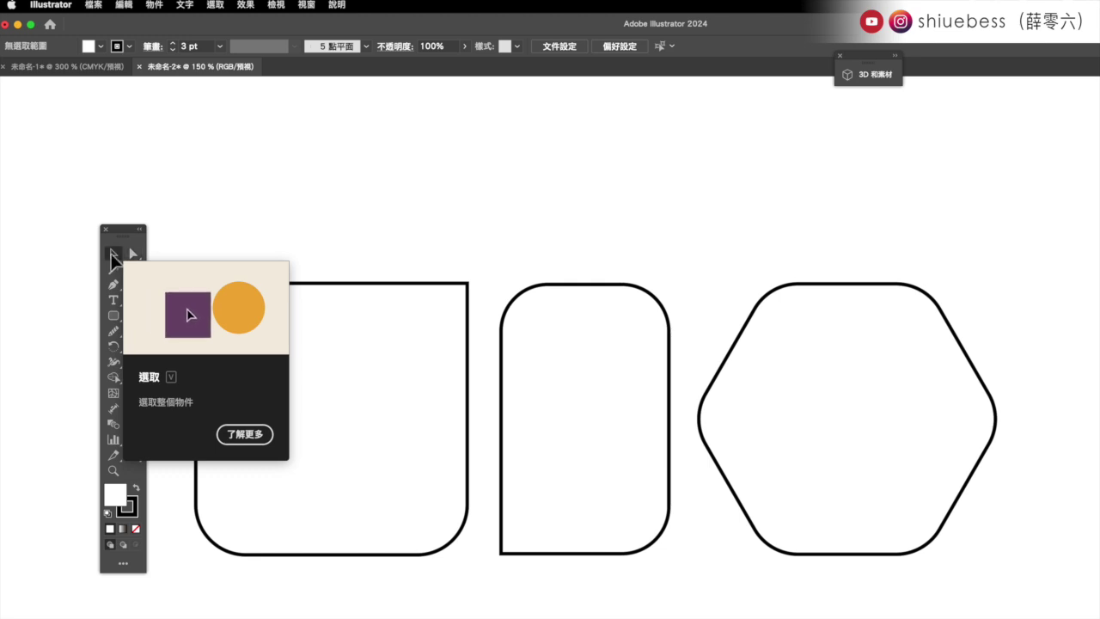
{"action": "left_click", "coordinate": [572, 328]}
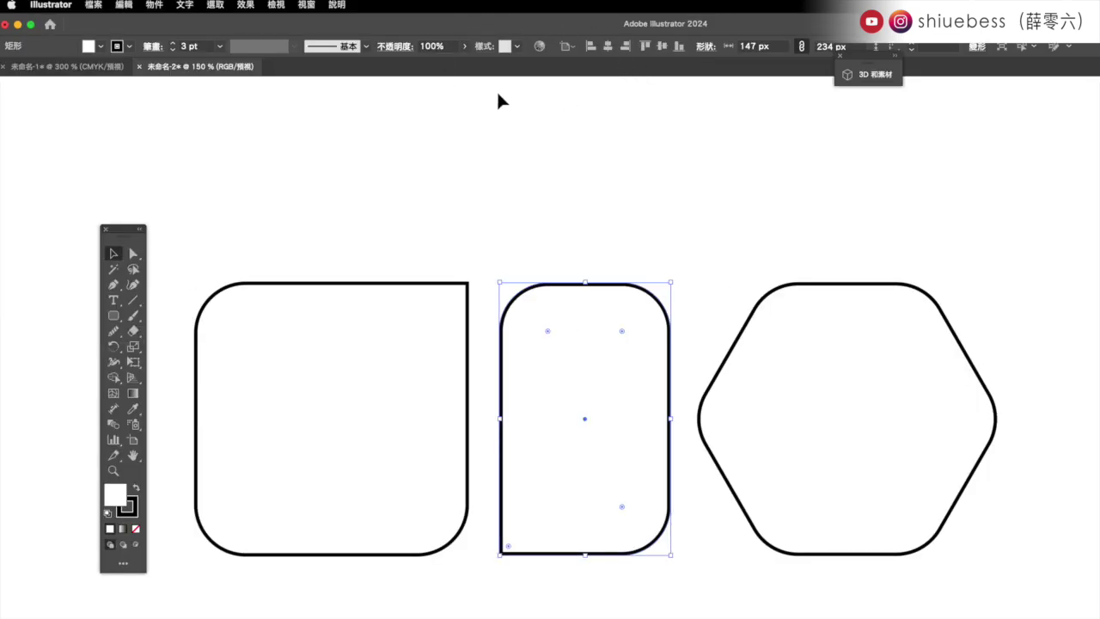
{"action": "left_click", "coordinate": [134, 254]}
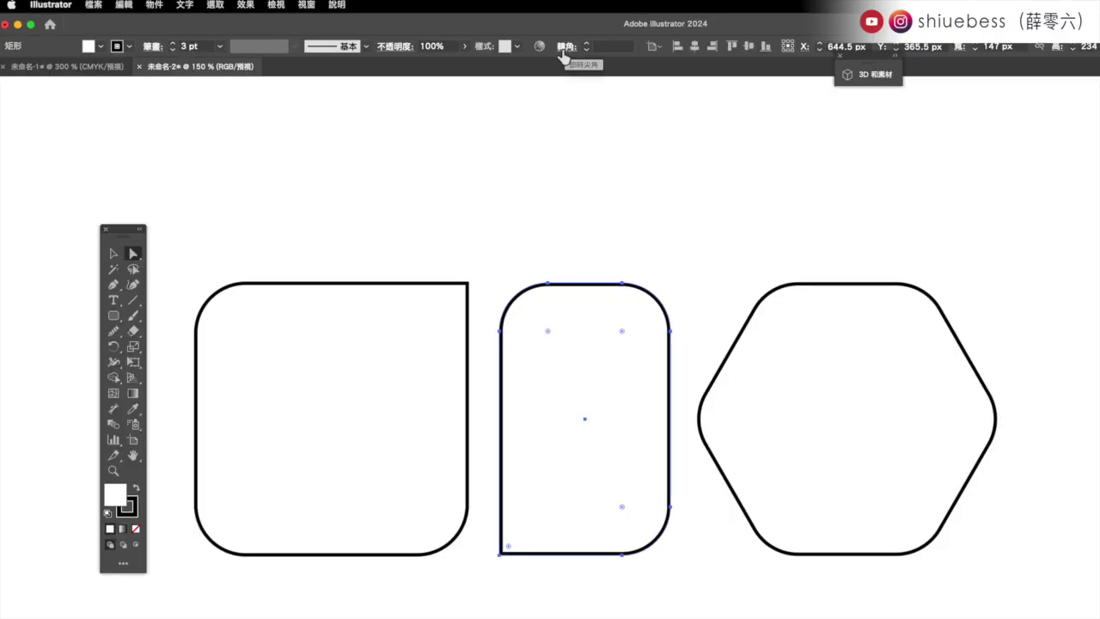
{"action": "left_click", "coordinate": [563, 52]}
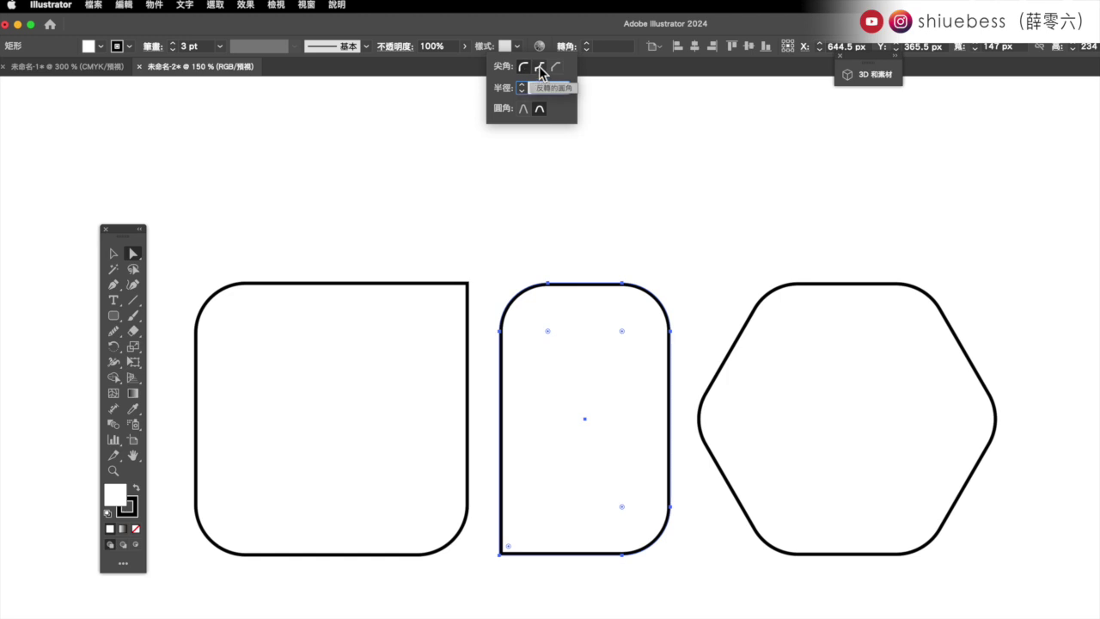
Compare Inverted Round, Round and Chamfer corners, settling on Chamfer for the middle rectangle.
{"action": "left_click", "coordinate": [540, 69]}
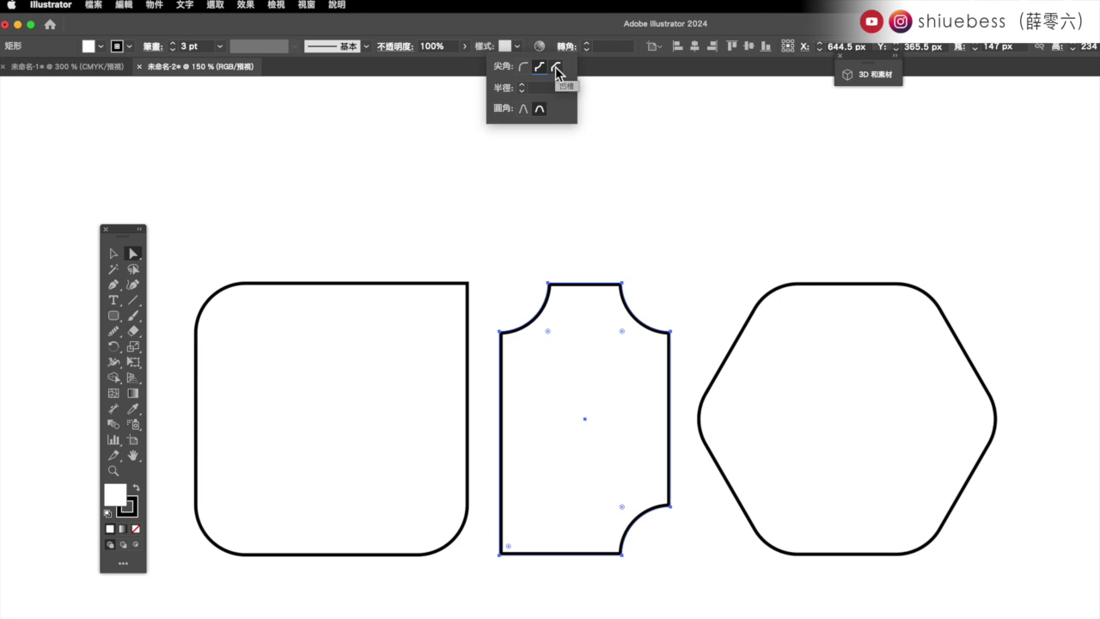
{"action": "left_click", "coordinate": [556, 69]}
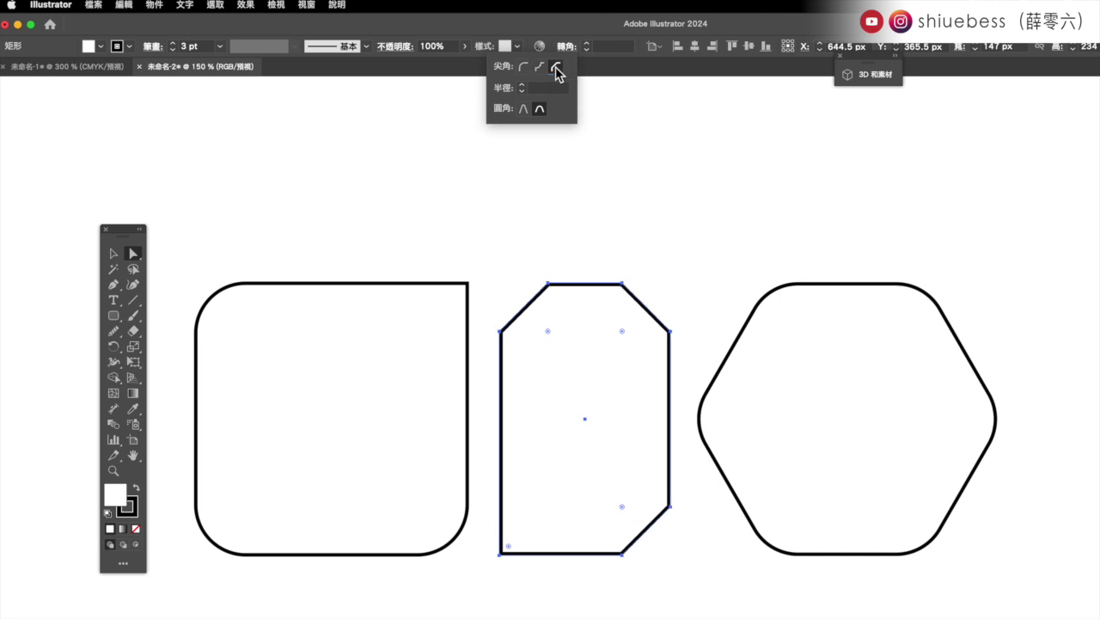
{"action": "left_click", "coordinate": [540, 68]}
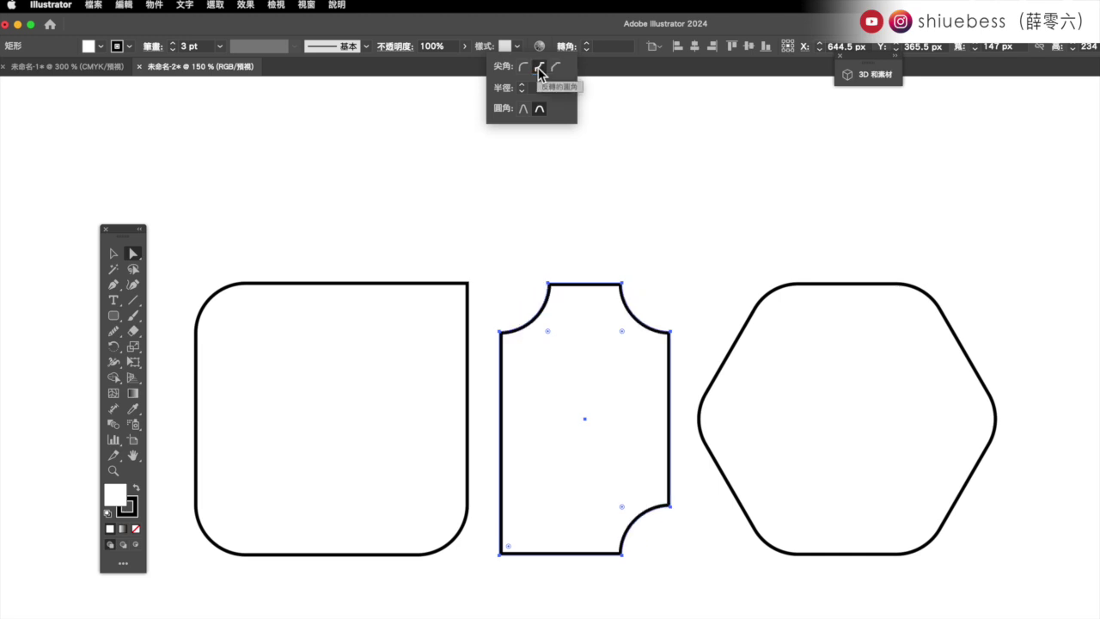
{"action": "left_click", "coordinate": [556, 68]}
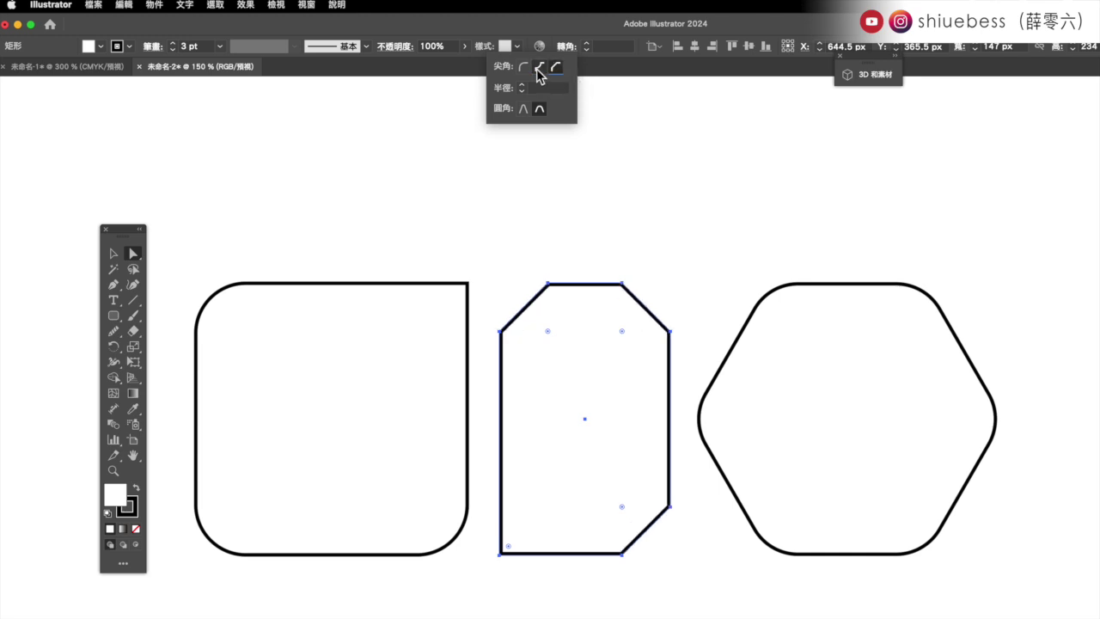
{"action": "left_click", "coordinate": [539, 69]}
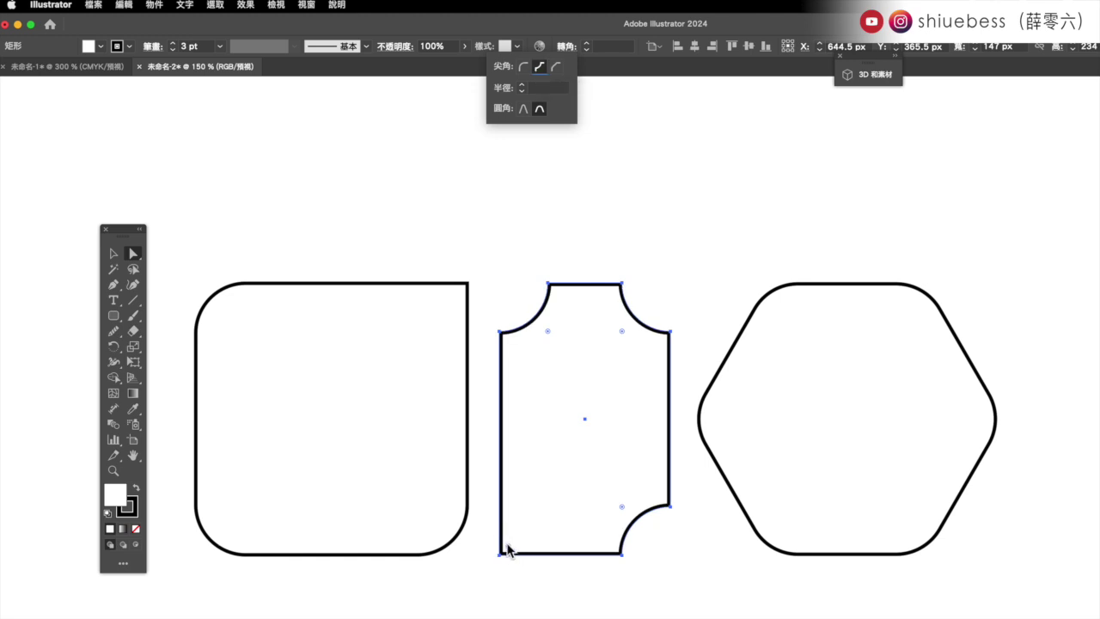
{"action": "left_click", "coordinate": [525, 69]}
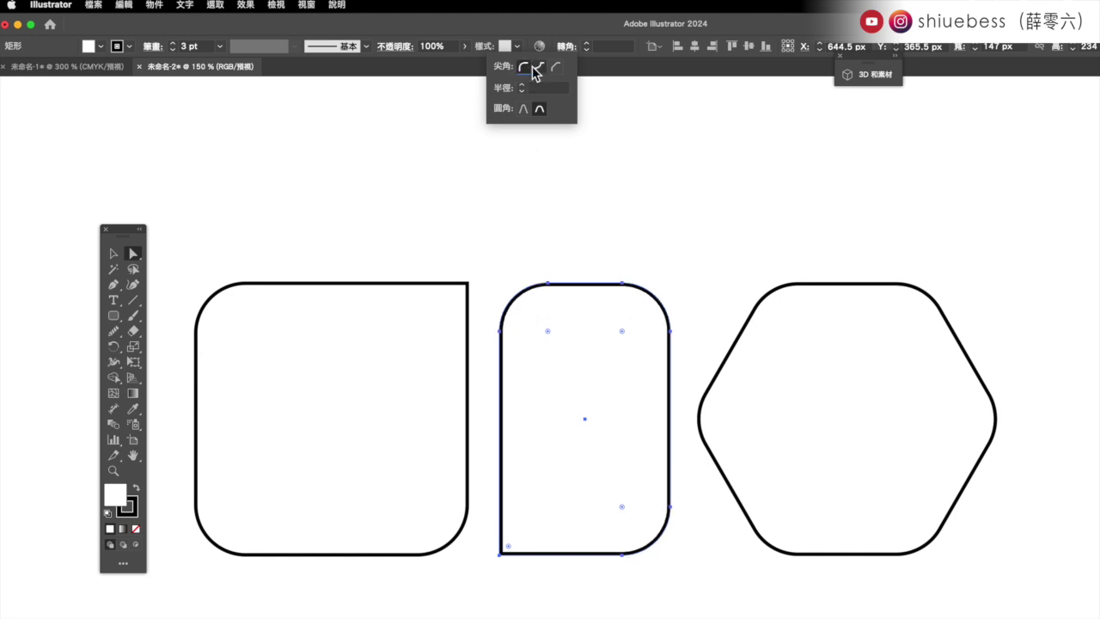
{"action": "left_click", "coordinate": [556, 69]}
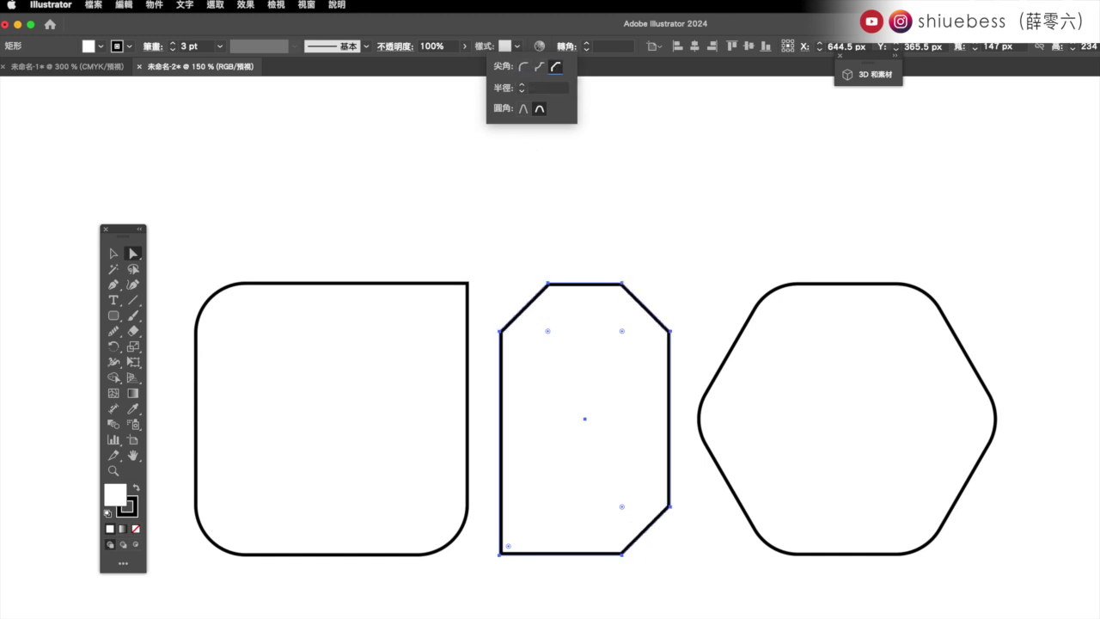
{"action": "left_click", "coordinate": [510, 575]}
{"action": "left_click_drag", "start_coordinate": [936, 329], "coordinate": [621, 332]}
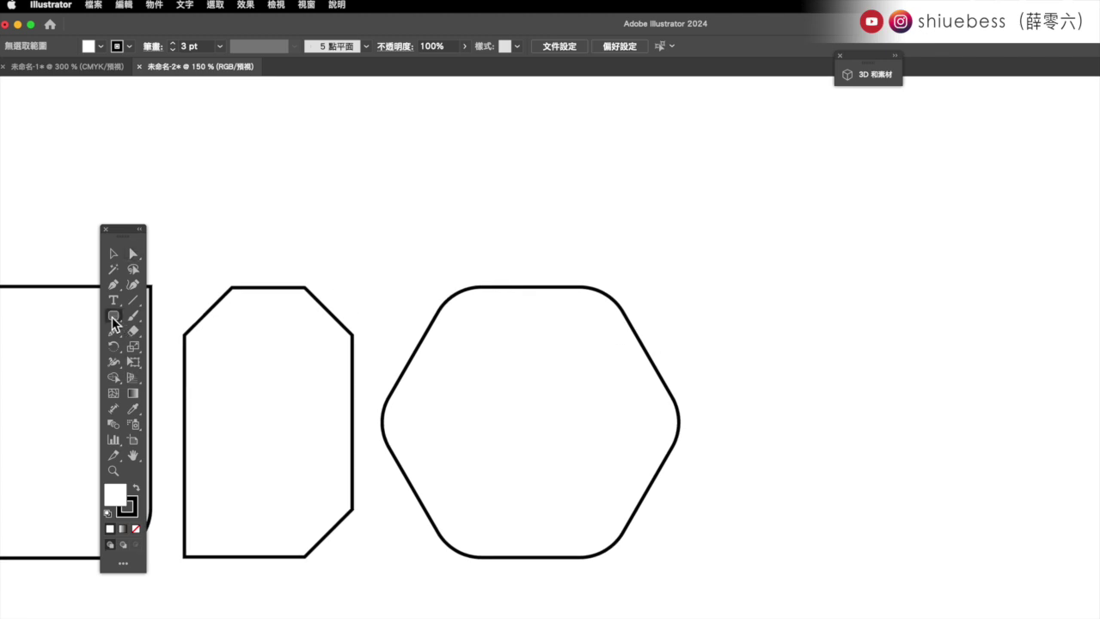
Draw a square with 12 px rounded corners to the right of the hexagon.
{"action": "left_click_drag", "start_coordinate": [113, 315], "coordinate": [151, 328]}
{"action": "left_click_drag", "start_coordinate": [743, 294], "coordinate": [981, 552]}
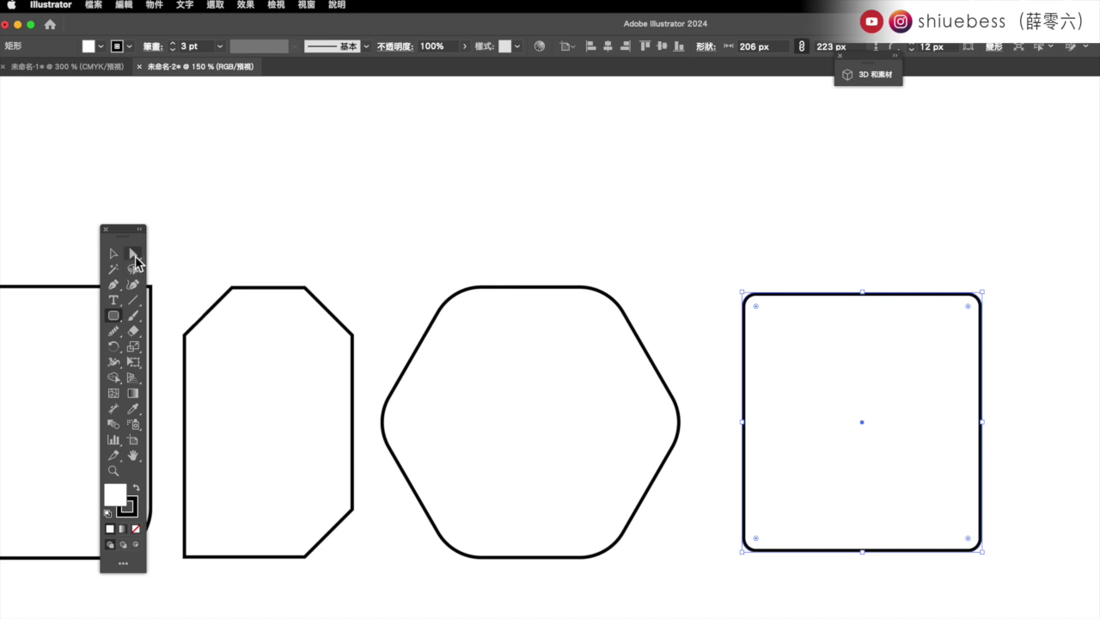
{"action": "left_click", "coordinate": [134, 255]}
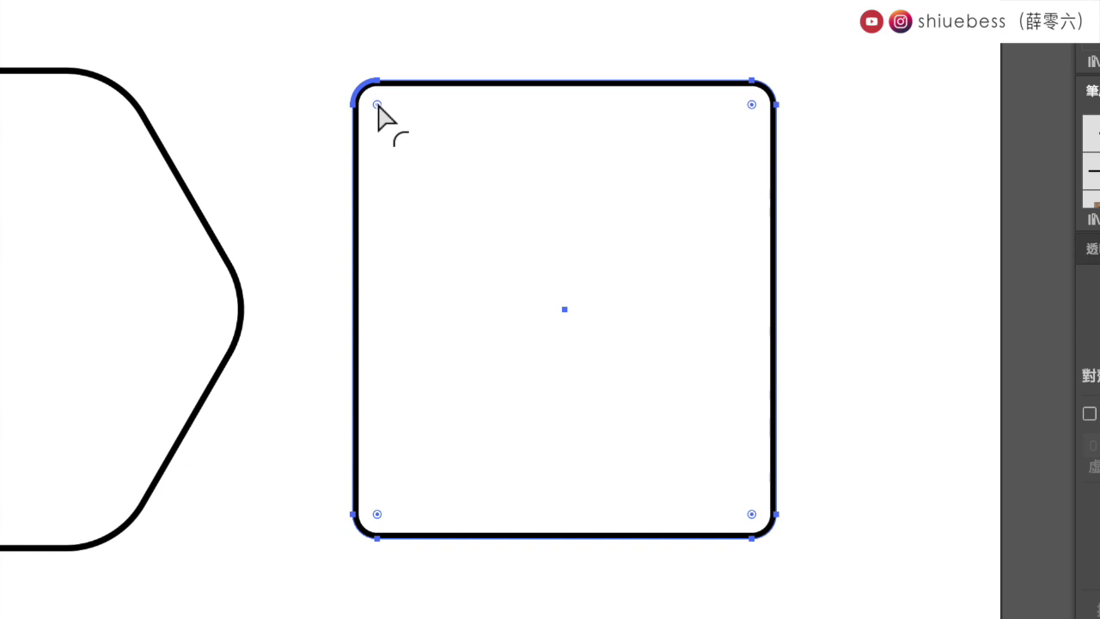
{"action": "double_click", "coordinate": [378, 110]}
Apply Inverted Round corners with a 12 px radius to all four corners of the new square.
{"action": "mouse_move", "coordinate": [357, 130]}
{"action": "left_mouse_down"}
{"action": "mouse_move", "coordinate": [559, 145]}
{"action": "mouse_move", "coordinate": [592, 156]}
{"action": "mouse_move", "coordinate": [601, 176]}
{"action": "left_mouse_up"}
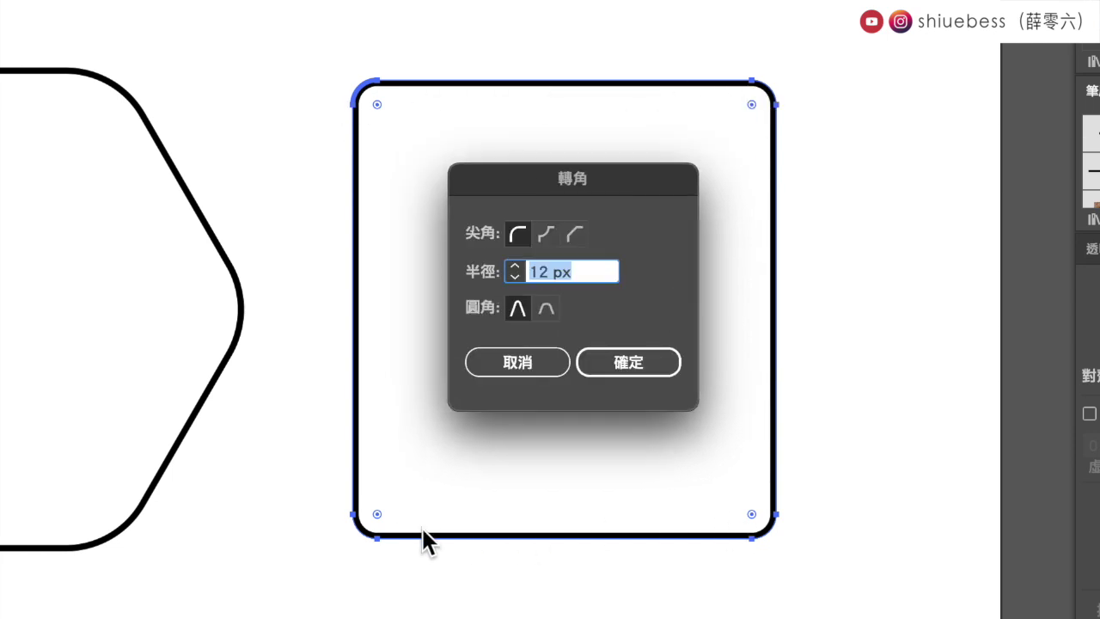
{"action": "left_click", "coordinate": [544, 236]}
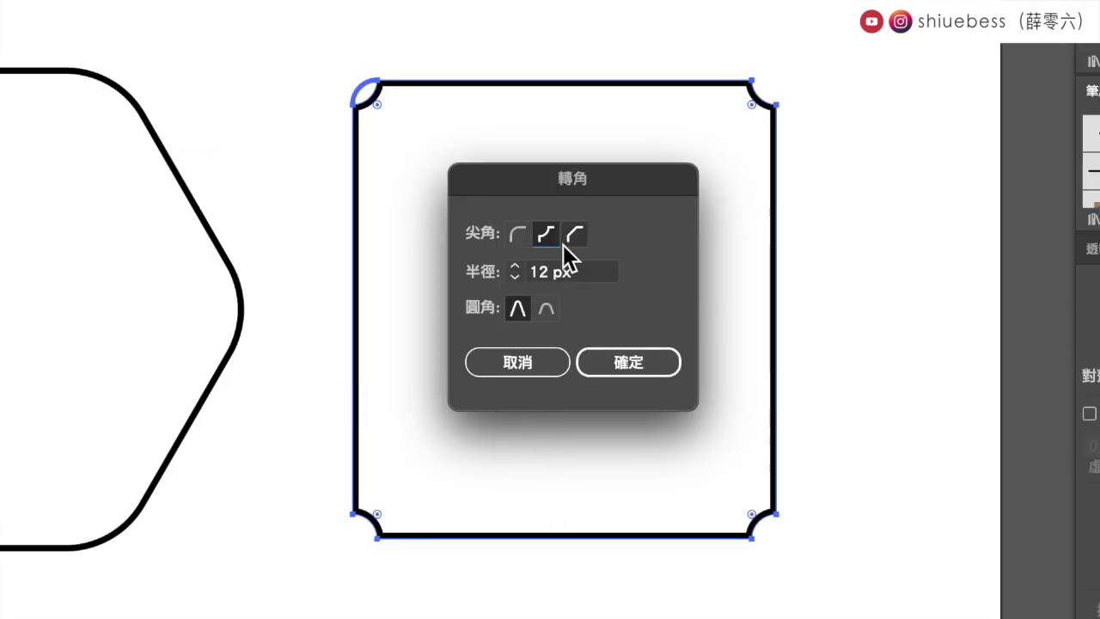
{"action": "left_click", "coordinate": [575, 233]}
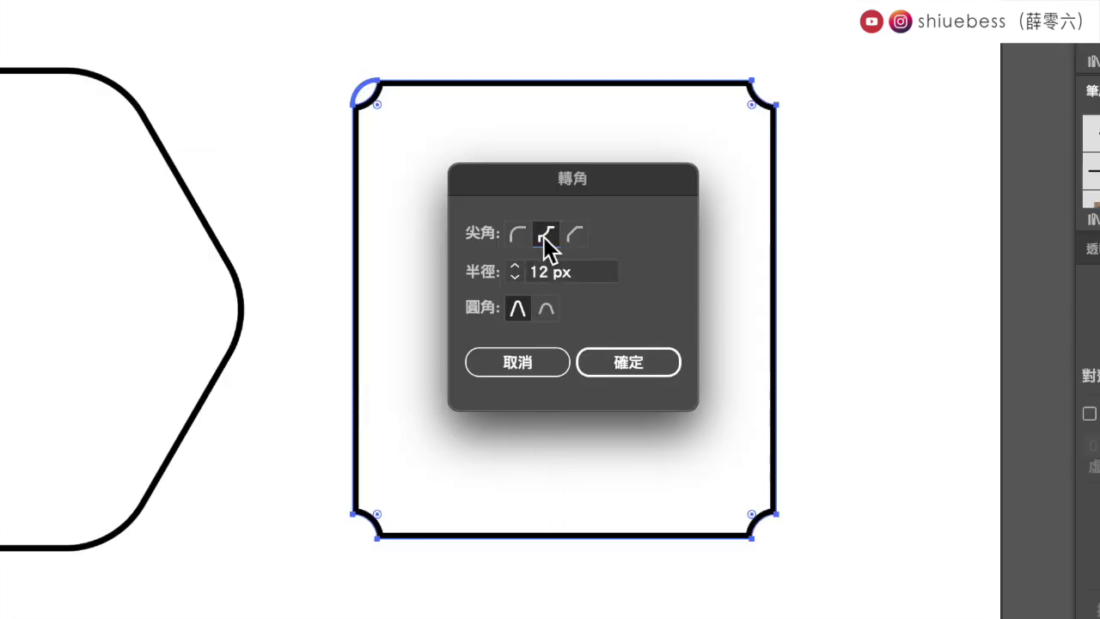
{"action": "left_click", "coordinate": [517, 235]}
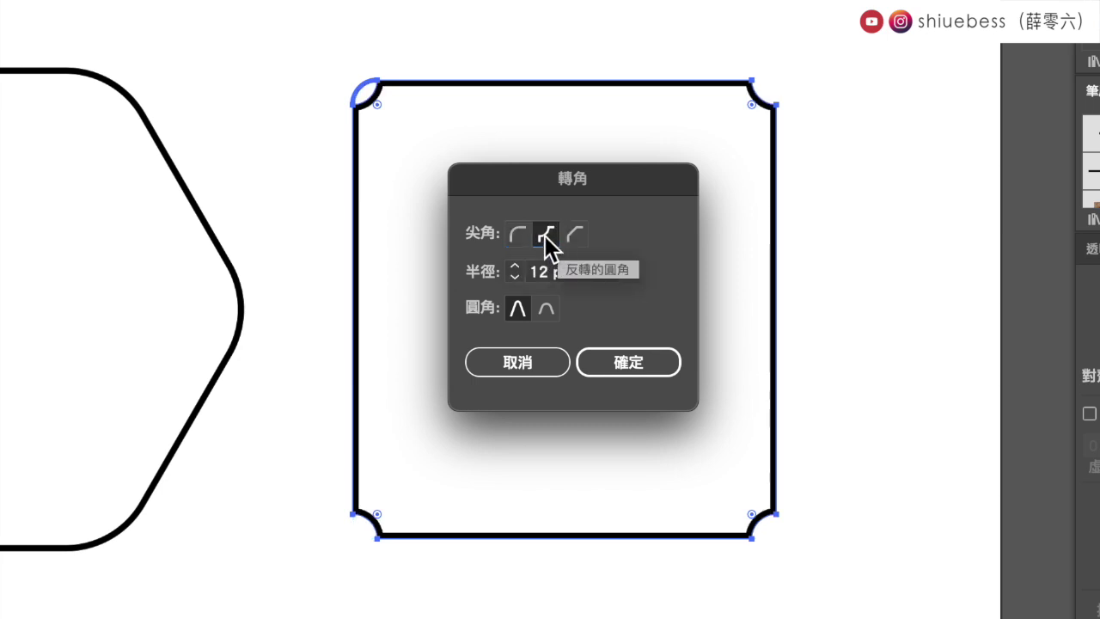
{"action": "left_click", "coordinate": [627, 362]}
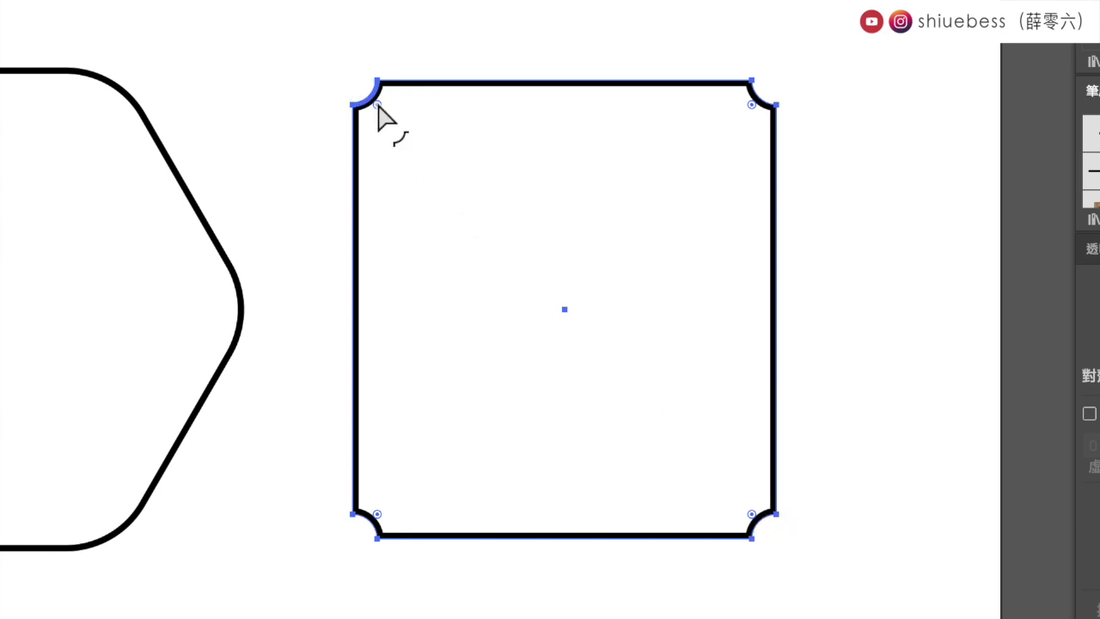
Drag the top-left corner widget inward to deepen all four concave corners into a cross shape.
{"action": "mouse_move", "coordinate": [378, 110]}
{"action": "left_mouse_down"}
{"action": "mouse_move", "coordinate": [483, 273]}
{"action": "mouse_move", "coordinate": [434, 249]}
{"action": "left_mouse_up"}
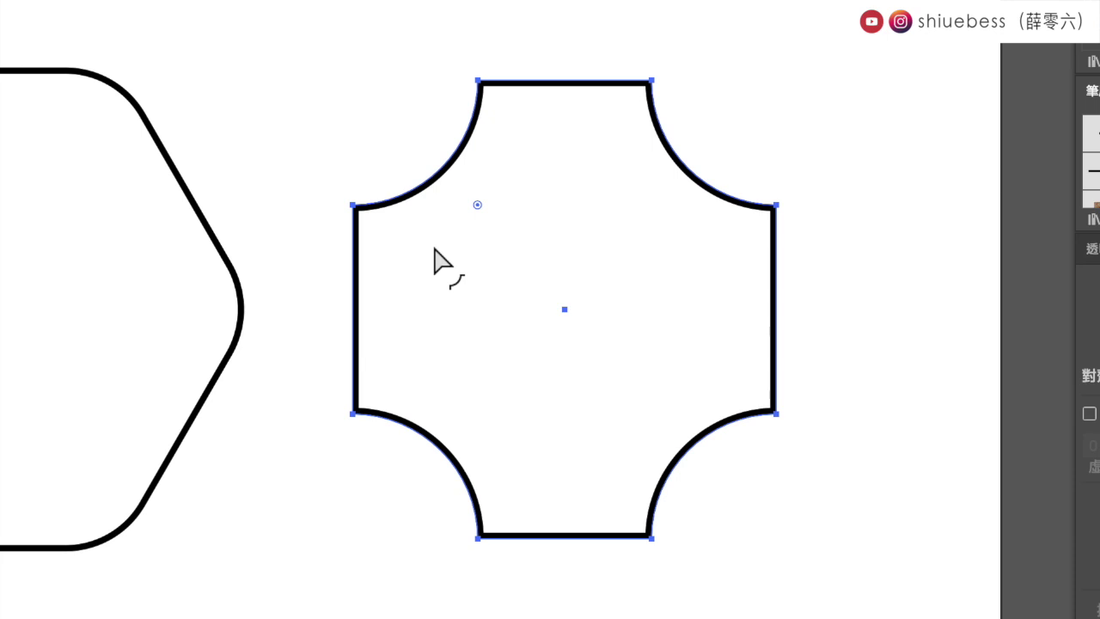